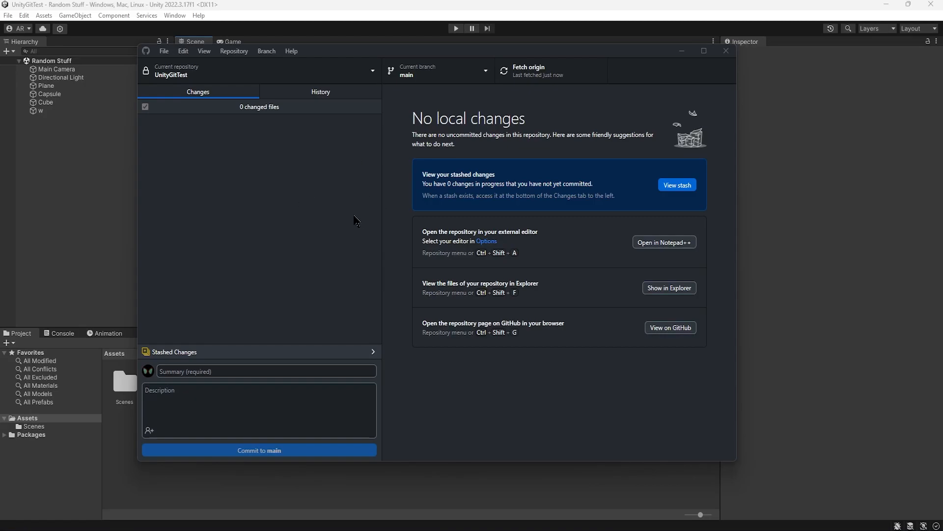
Step: Review the UnityGitTest repository's commit history and pending changes, and return to the Unity scene
click(322, 93)
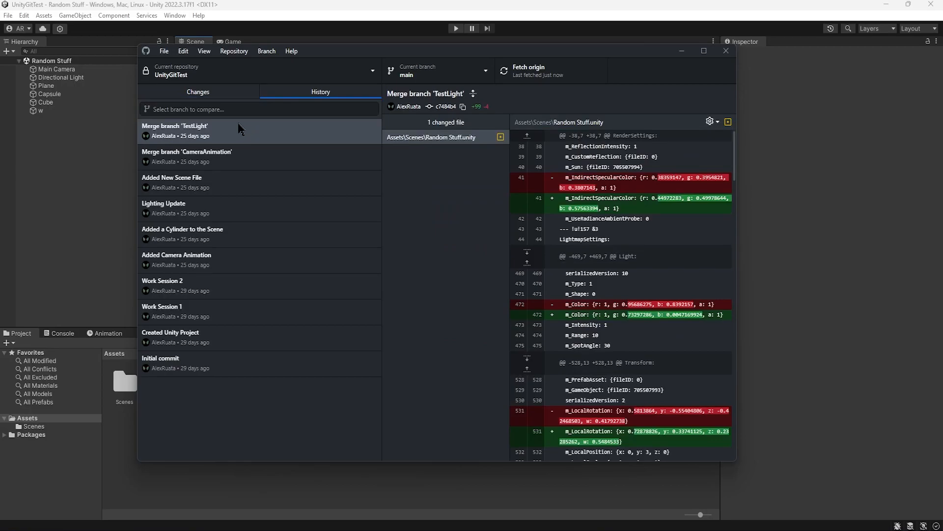
click(218, 94)
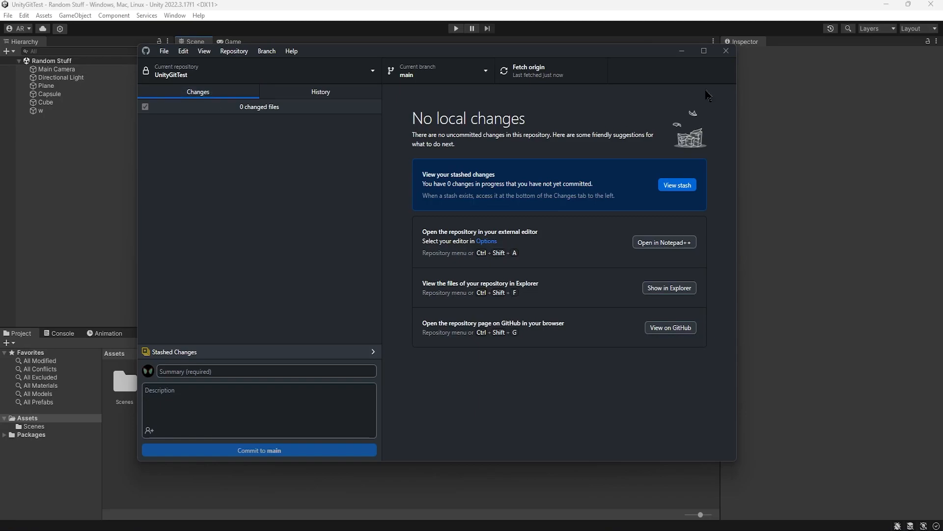
click(681, 51)
drag(506, 184, 528, 211)
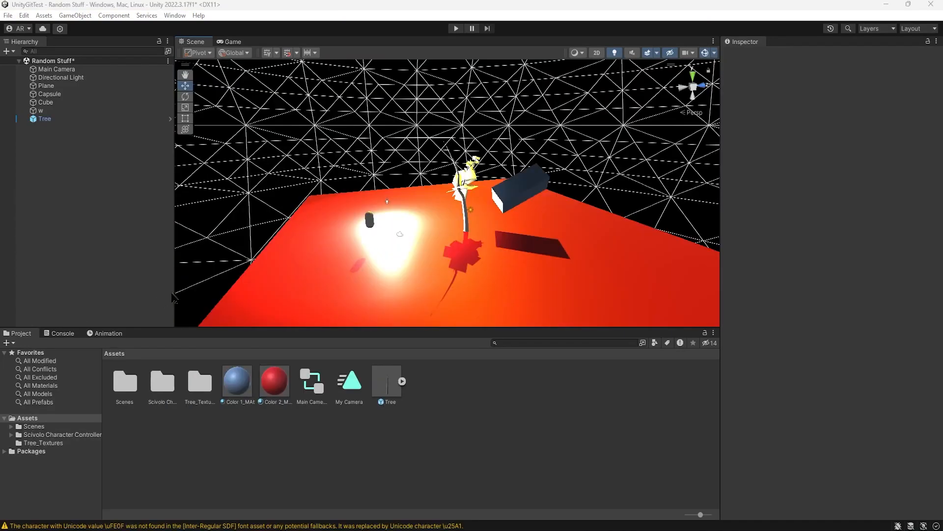
Step: Examine the skybox material and the available materials in the Environment lighting settings, leaving them as they are
click(175, 15)
mouse_move(228, 186)
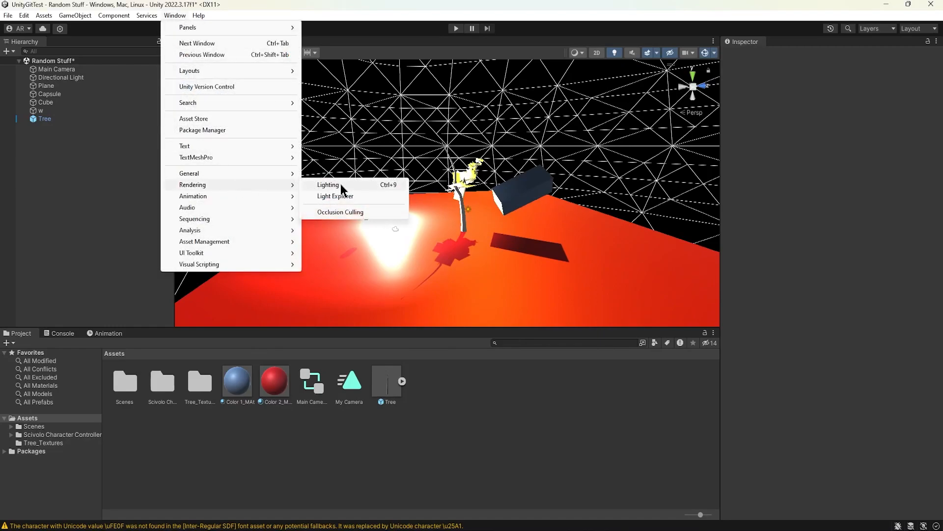
click(334, 183)
click(427, 91)
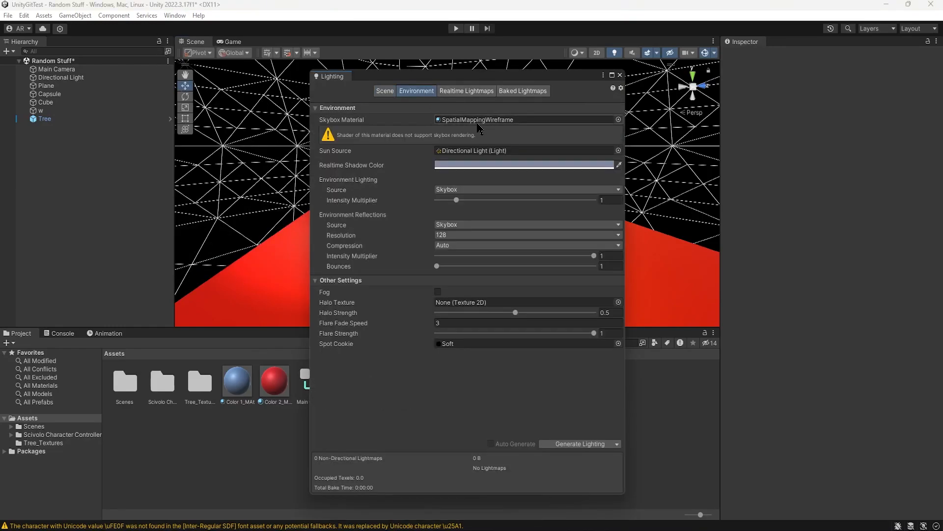
click(618, 121)
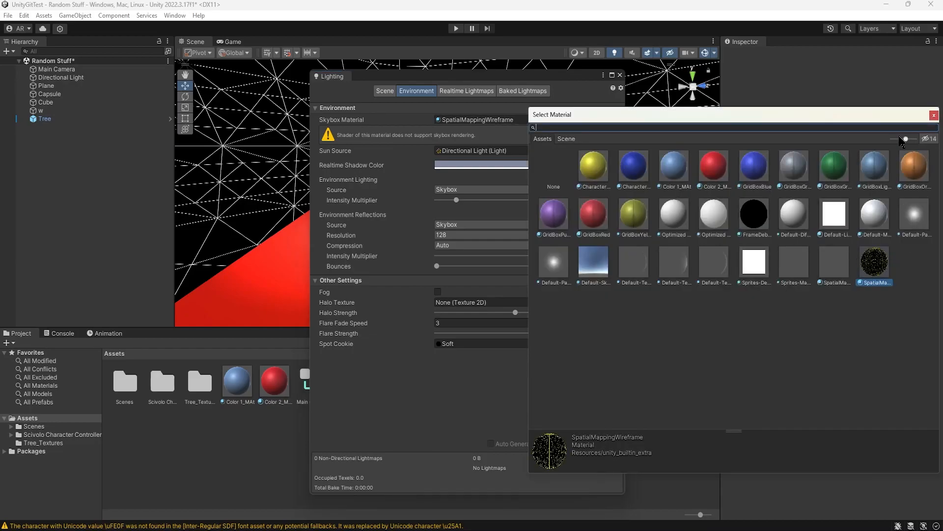
click(934, 114)
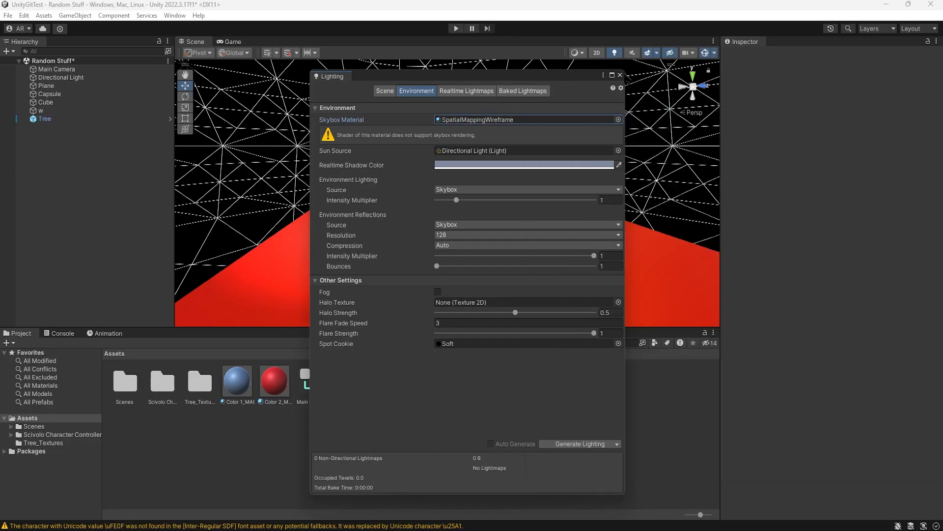
click(620, 74)
drag(485, 221, 789, 234)
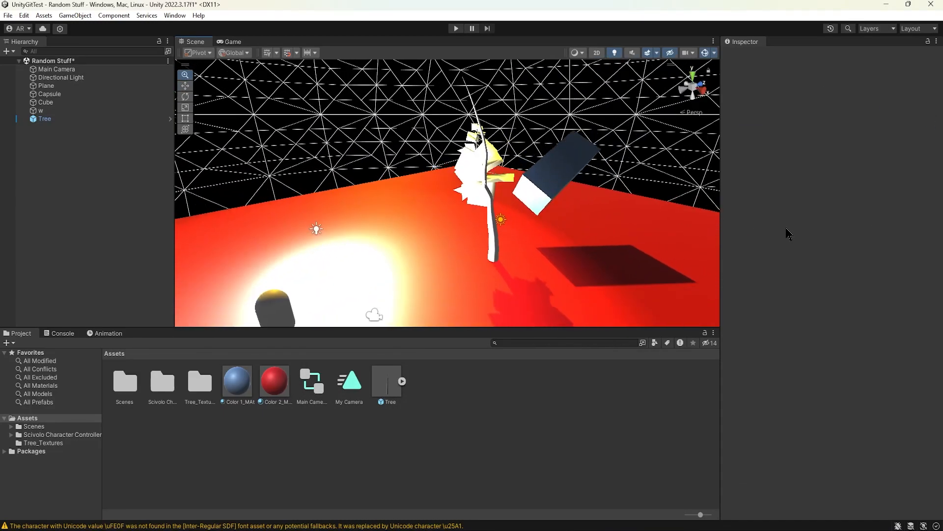
Step: Look up the Tree option among the 3D objects, and inspect the Tree prefab's settings and the tree in the scene
click(79, 16)
mouse_move(91, 63)
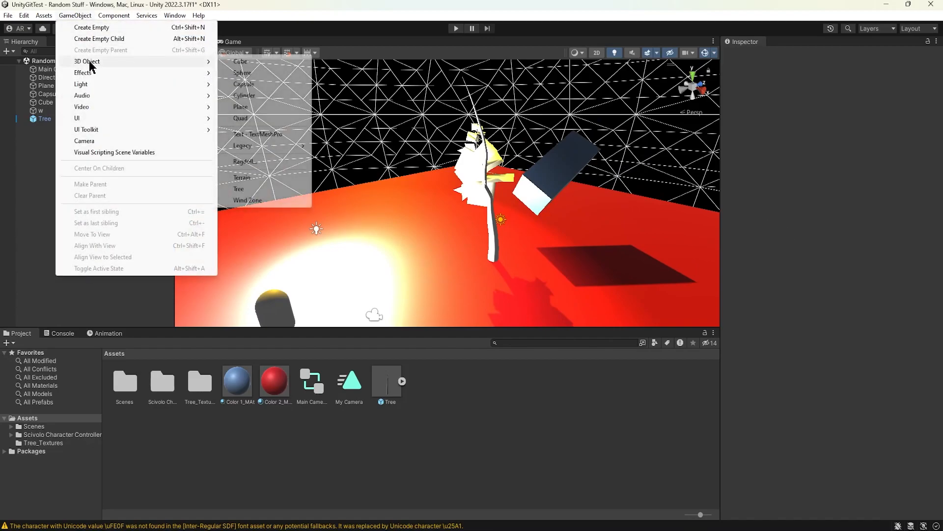
key(ctrl)
key(ctrl)
key(ctrl)
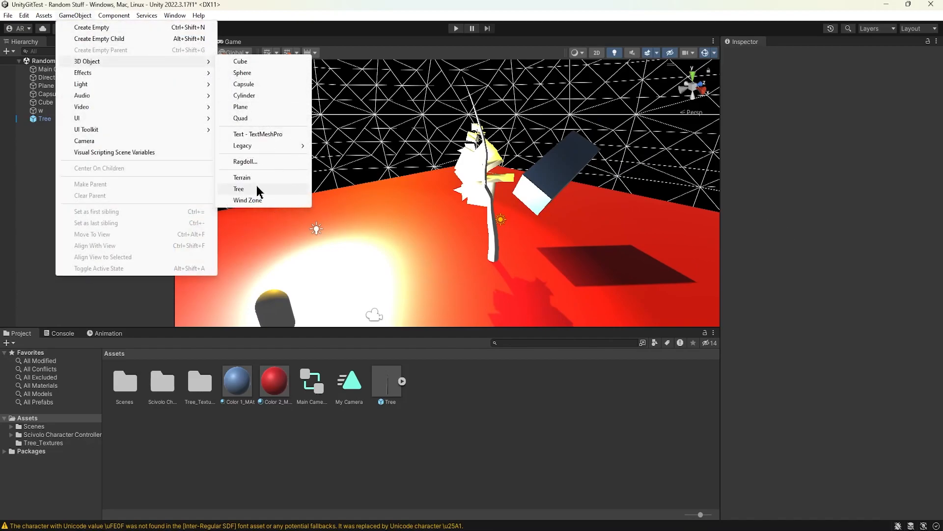
click(383, 385)
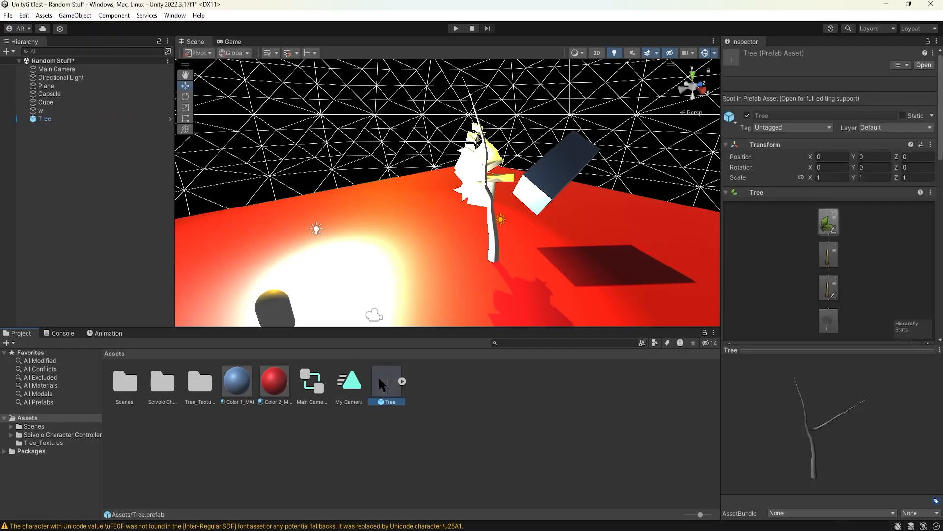
drag(537, 235, 661, 189)
drag(509, 160, 342, 190)
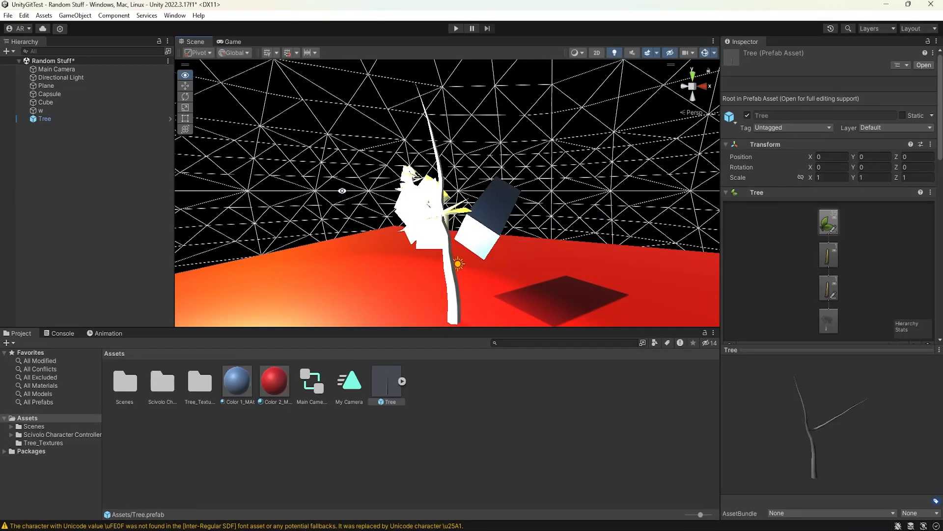
drag(342, 191, 663, 245)
scroll(795, 238, down, 3)
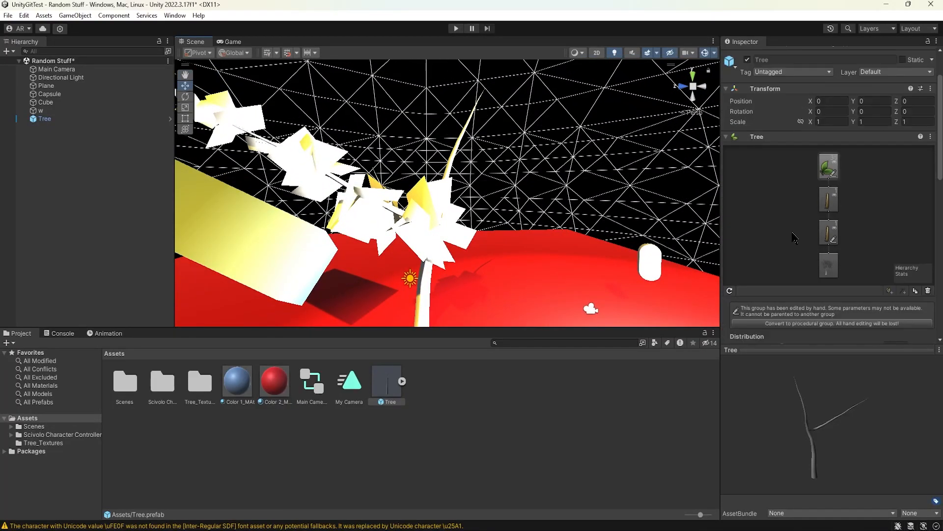
scroll(486, 200, down, 10)
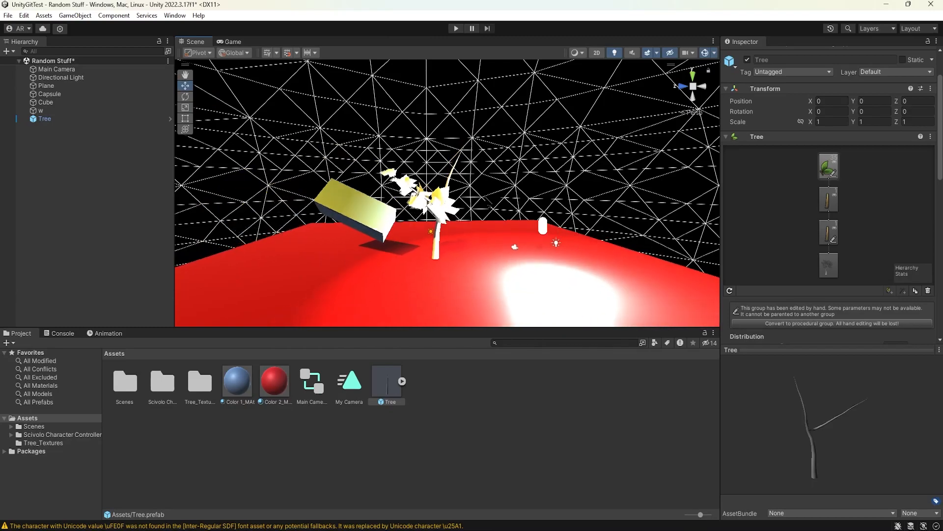
drag(486, 200, 46, 241)
Step: Select the Scivolo Character Controller folder in the project assets and look over the scene
click(166, 386)
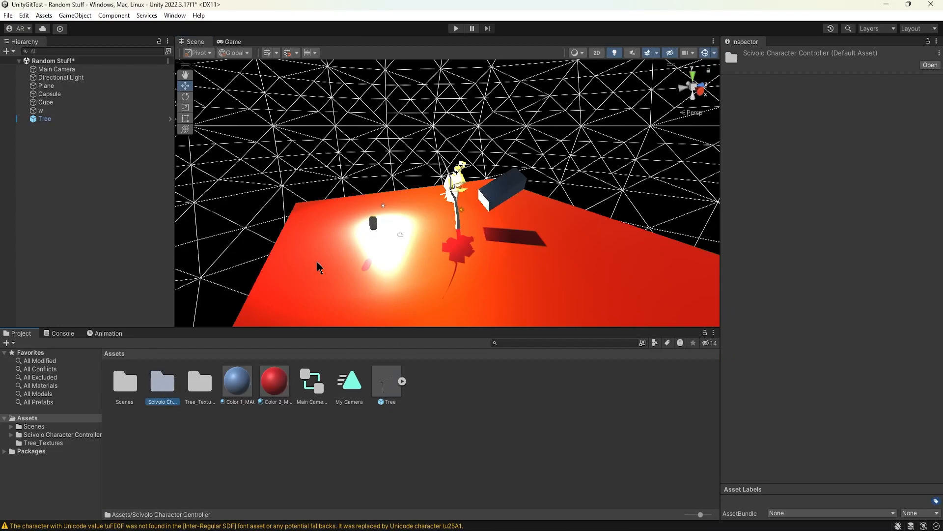
drag(488, 236, 462, 221)
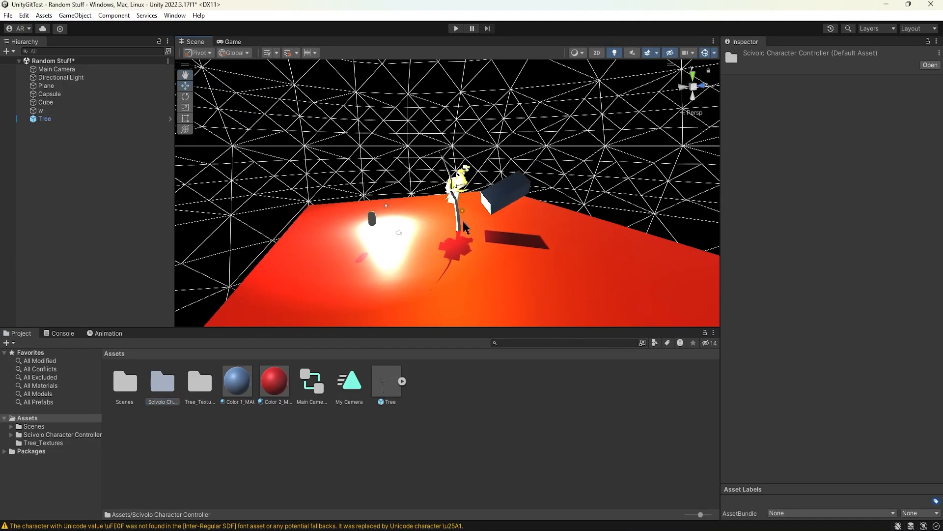
click(475, 421)
Step: Switch to GitHub Desktop and review the list of changed files, and return to Unity
click(653, 530)
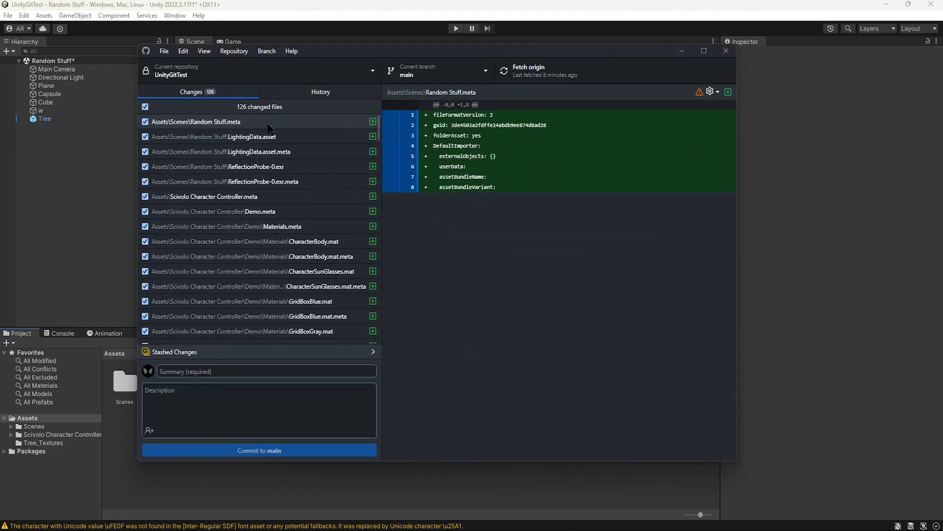
scroll(269, 129, down, 20)
scroll(294, 169, up, 15)
scroll(295, 157, up, 10)
mouse_move(378, 131)
mouse_down()
mouse_move(384, 347)
mouse_move(384, 129)
mouse_up()
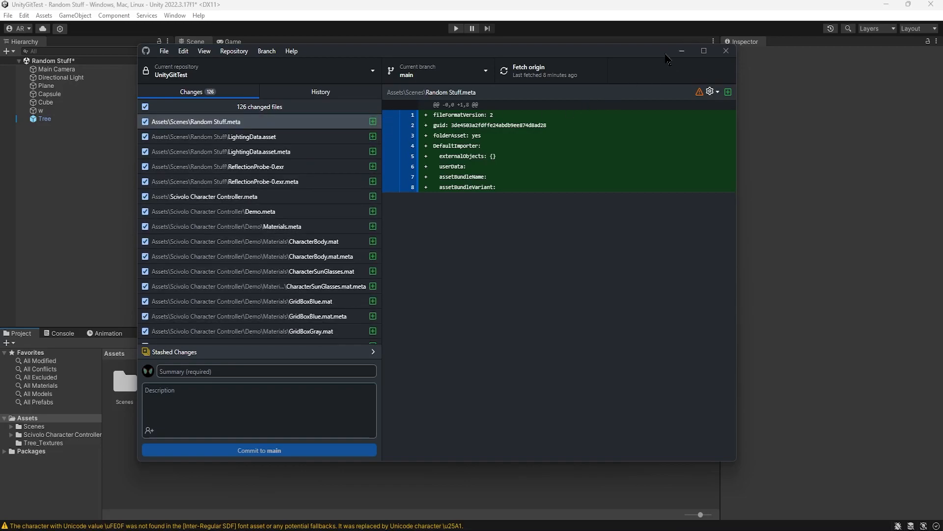
drag(648, 52, 688, 71)
click(720, 68)
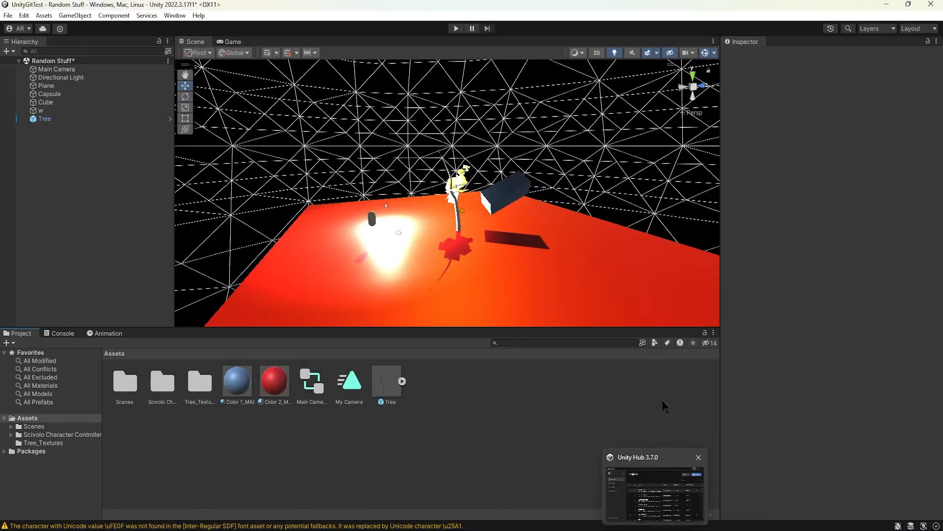
Step: In GitHub Desktop, select all changed files of the UnityGitTest repository and discard their changes
click(543, 530)
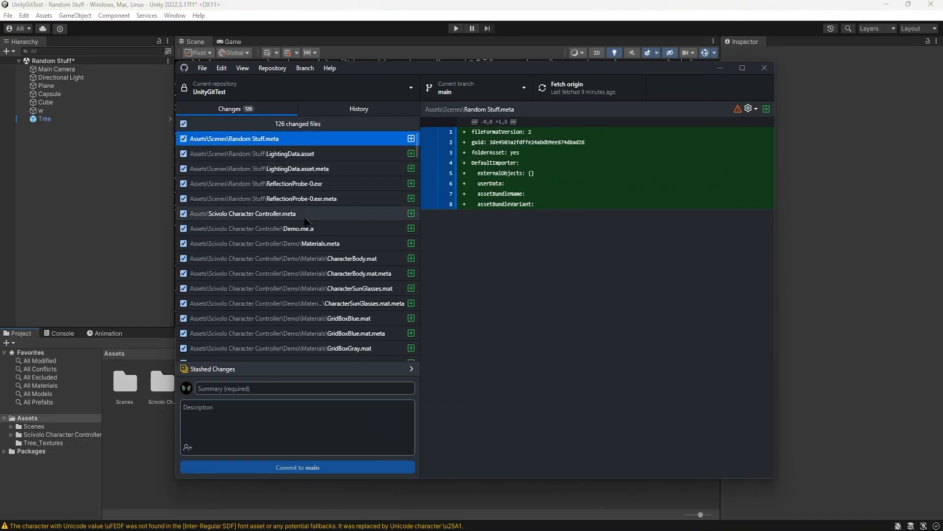
scroll(305, 219, down, 20)
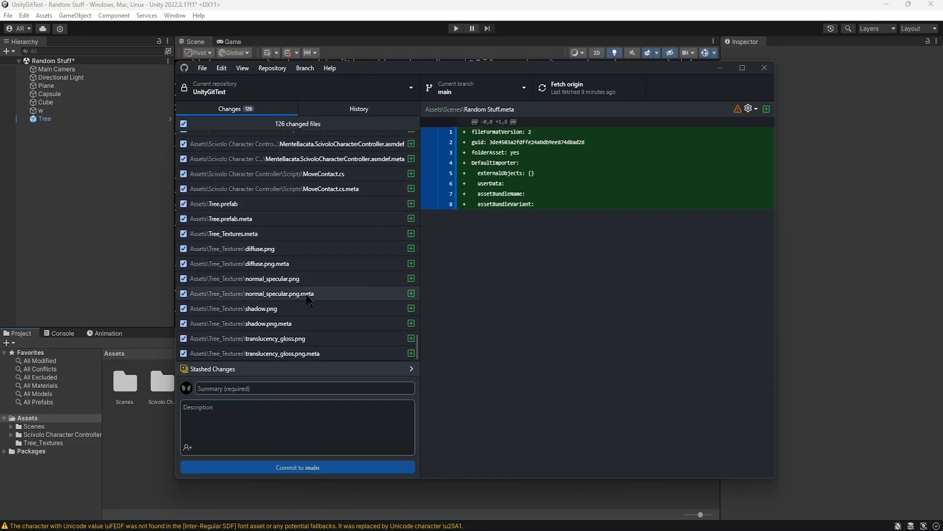
key(ctrl+a)
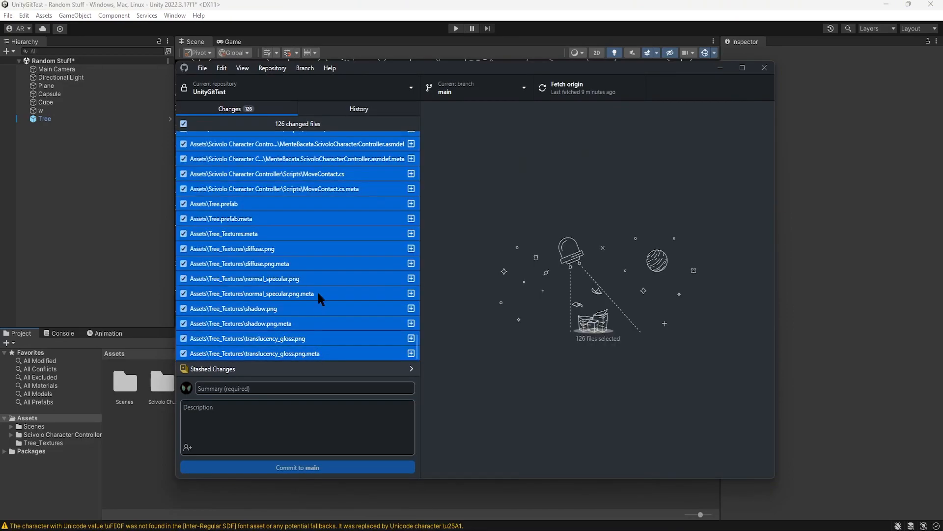
right_click(325, 259)
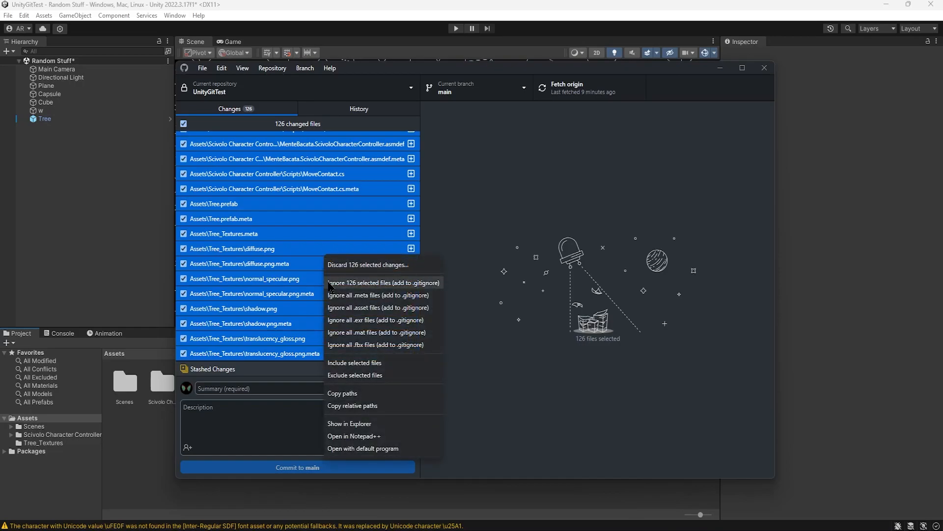
click(366, 266)
click(486, 307)
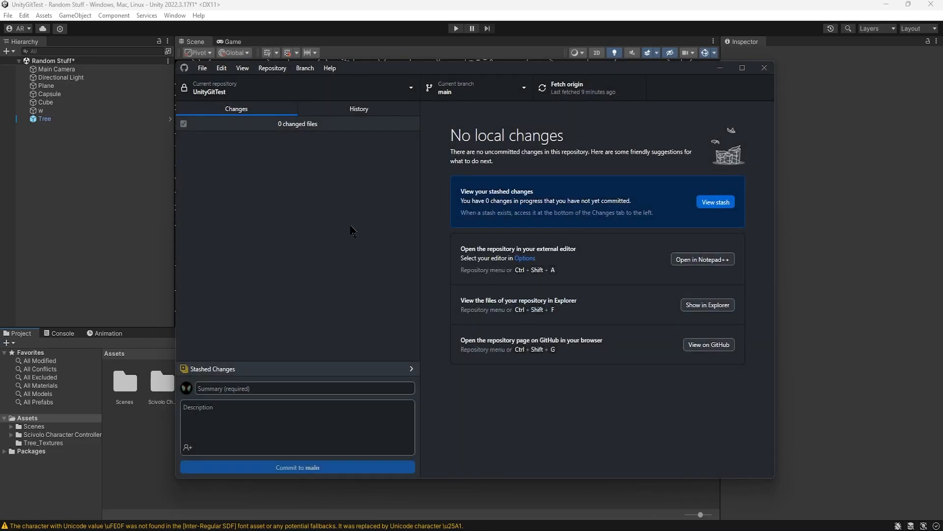
Step: Return to Unity and examine the scene and the Assets folder after the discard
click(720, 68)
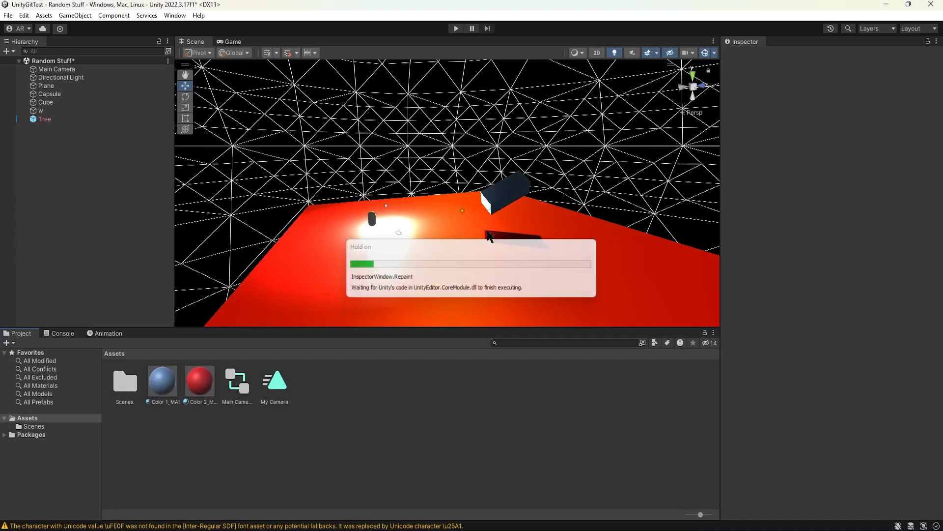
drag(502, 230, 300, 229)
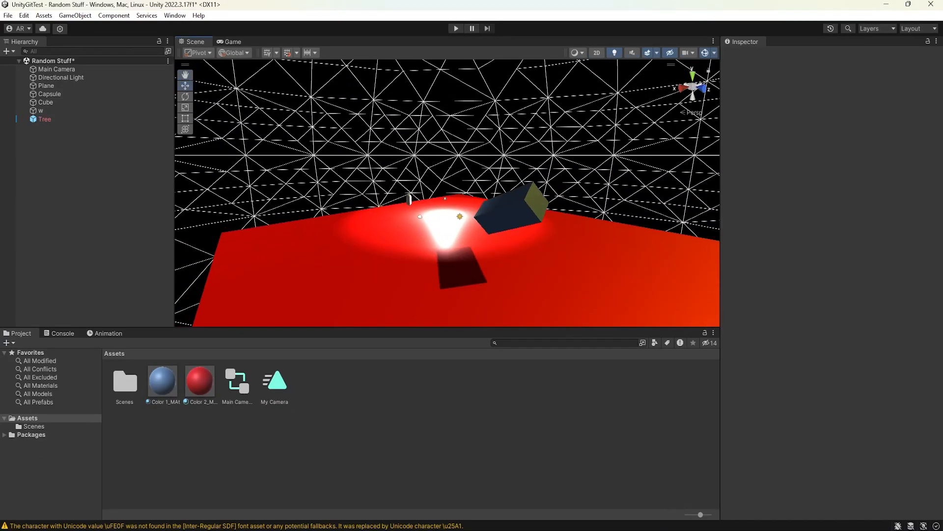
key(alt+Tab)
click(720, 70)
drag(439, 182, 585, 190)
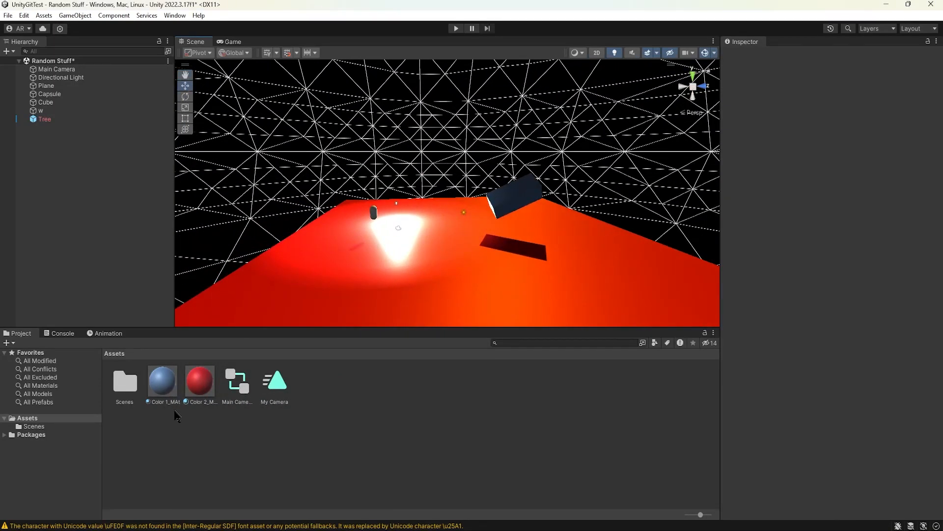
click(154, 414)
drag(400, 176, 409, 158)
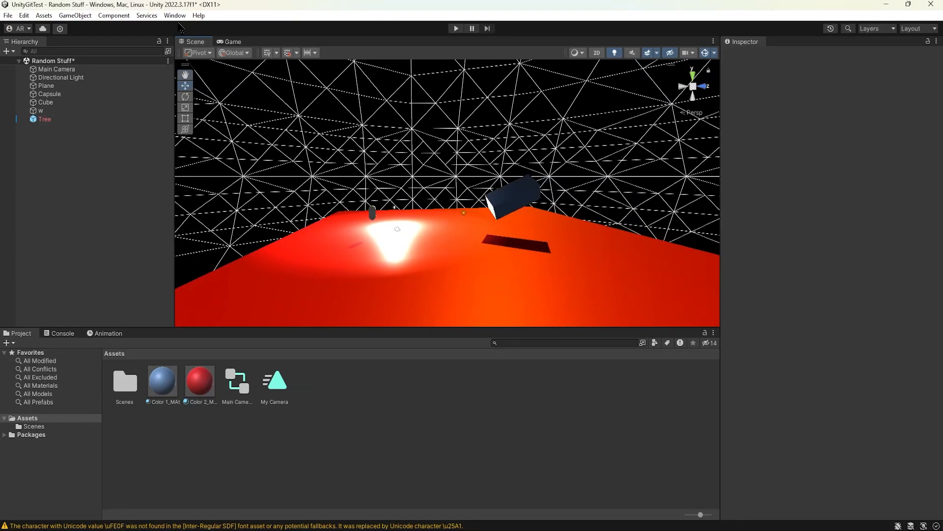
Step: Set the scene's skybox material to Default-Skybox in the Environment lighting settings
click(175, 15)
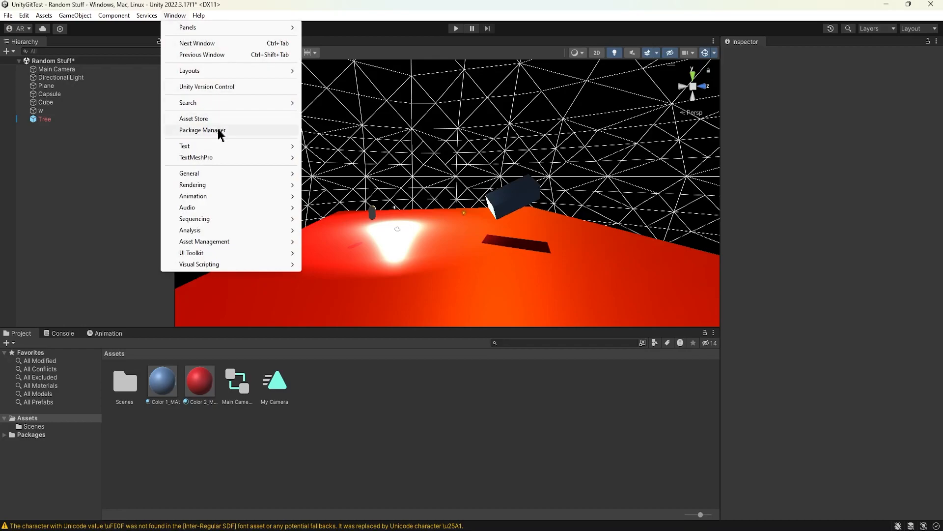
mouse_move(218, 186)
click(348, 187)
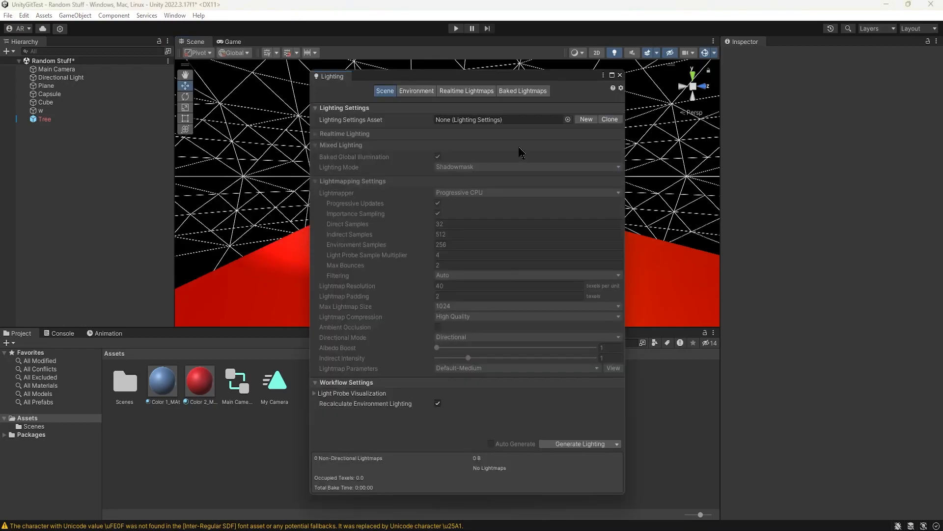
click(416, 90)
click(617, 120)
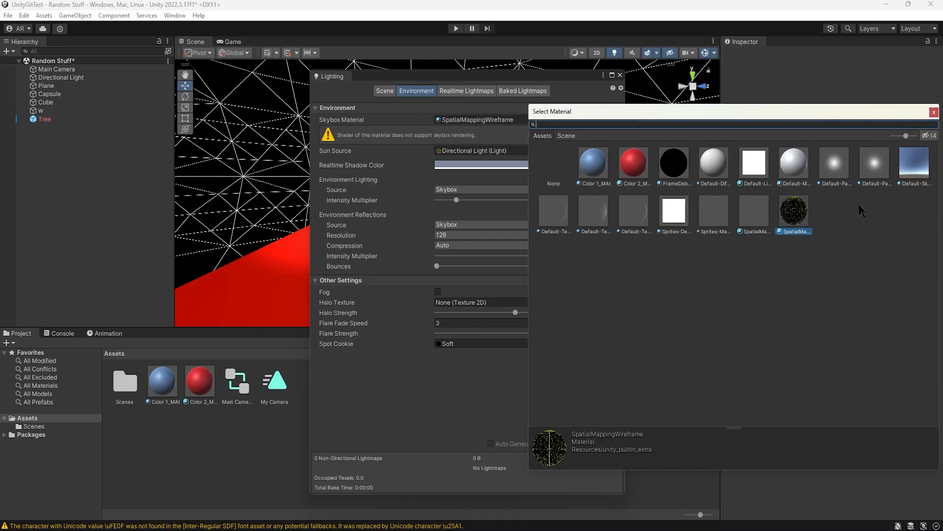
click(904, 171)
click(934, 112)
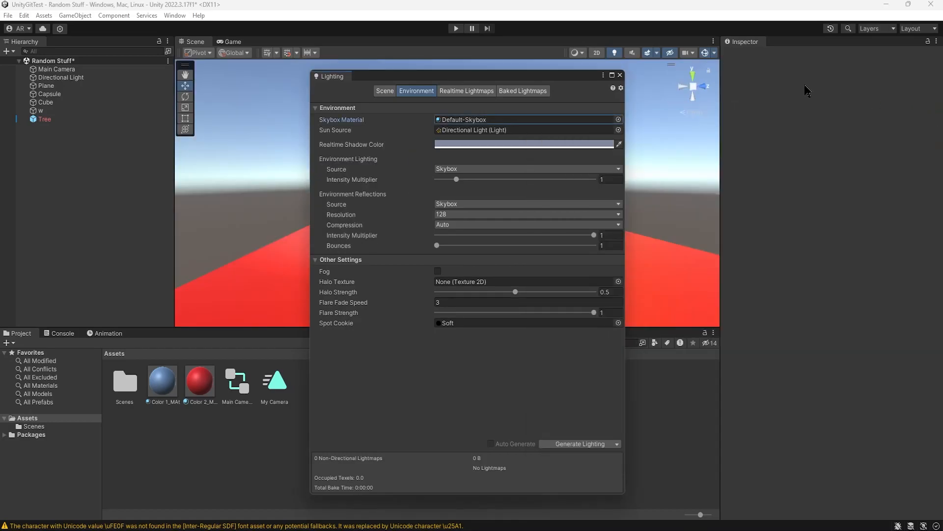
click(620, 75)
Step: Check GitHub Desktop for remaining local changes, and return to Unity to look over the scene
click(640, 520)
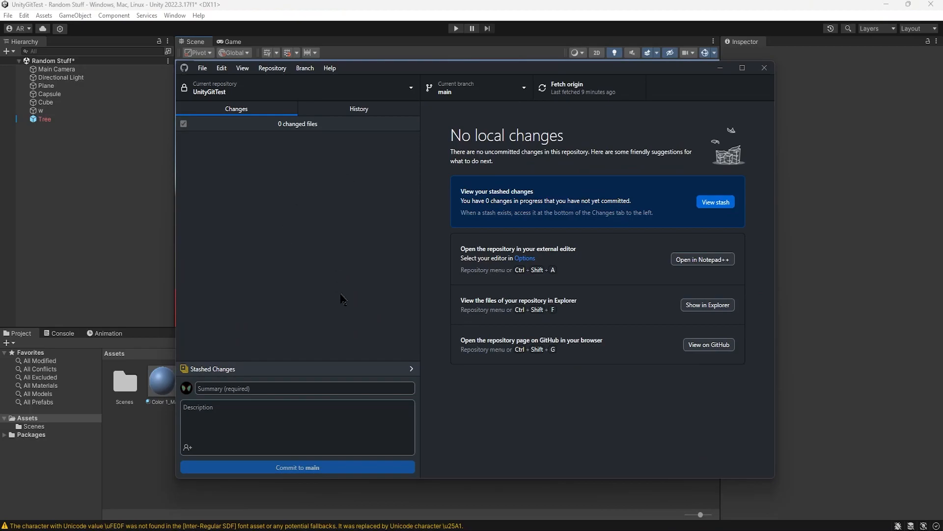
click(721, 68)
mouse_move(313, 169)
mouse_down()
mouse_move(721, 179)
mouse_move(440, 160)
mouse_move(317, 171)
mouse_up()
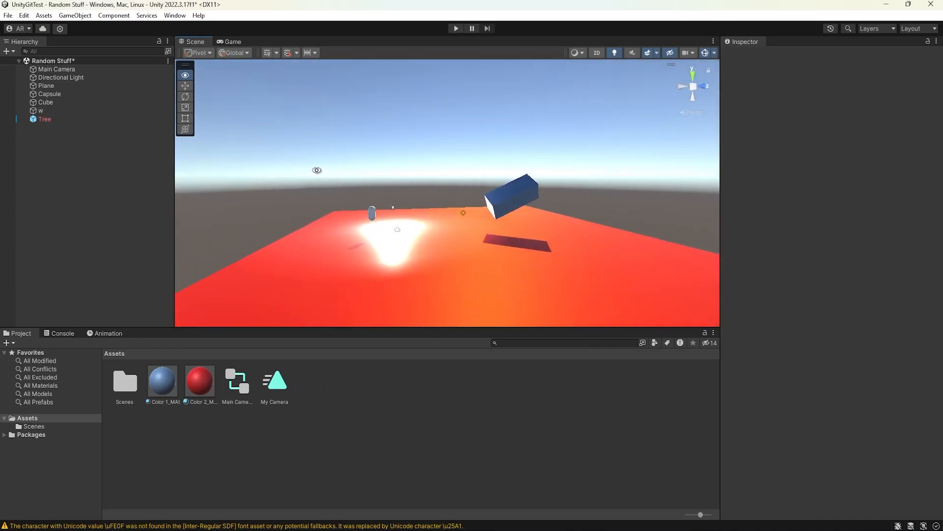
drag(415, 206, 511, 223)
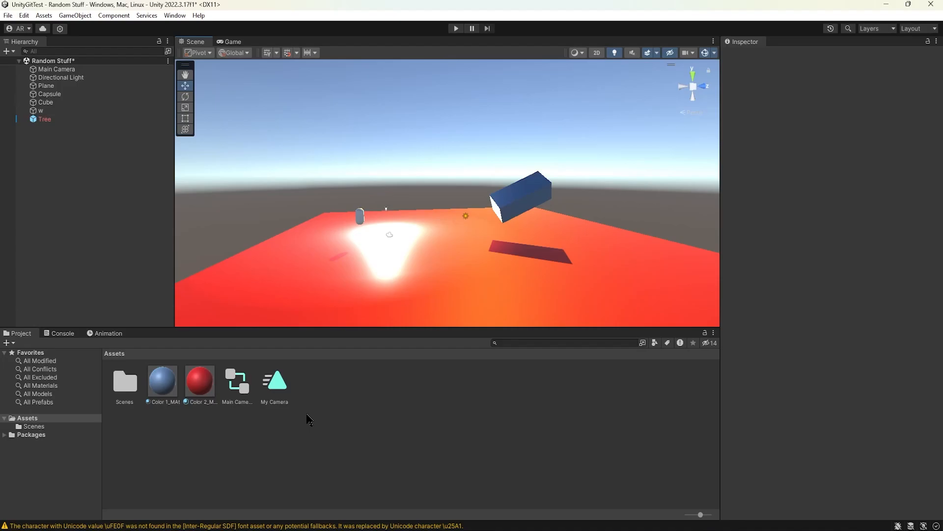
Step: Delete the Tree object with the missing prefab from the Random Stuff scene
click(67, 121)
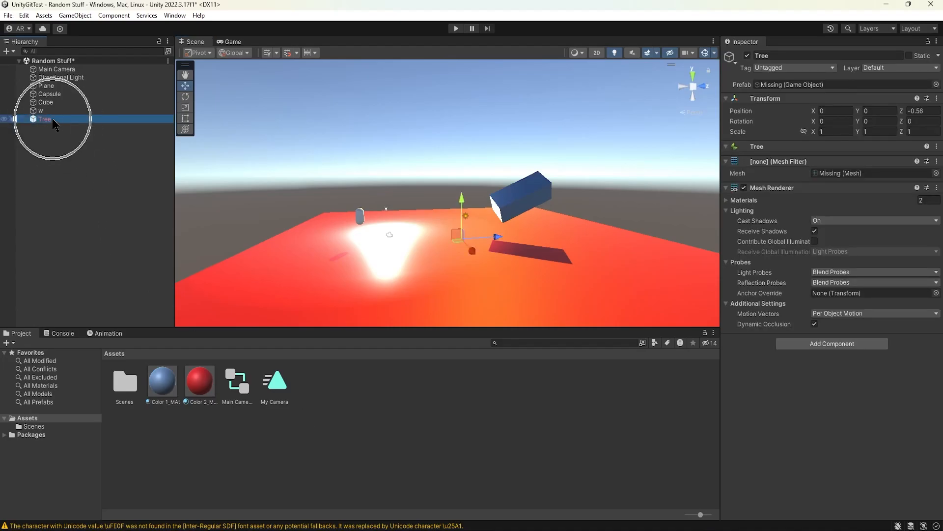
click(54, 128)
click(52, 121)
key(Delete)
drag(394, 229, 433, 233)
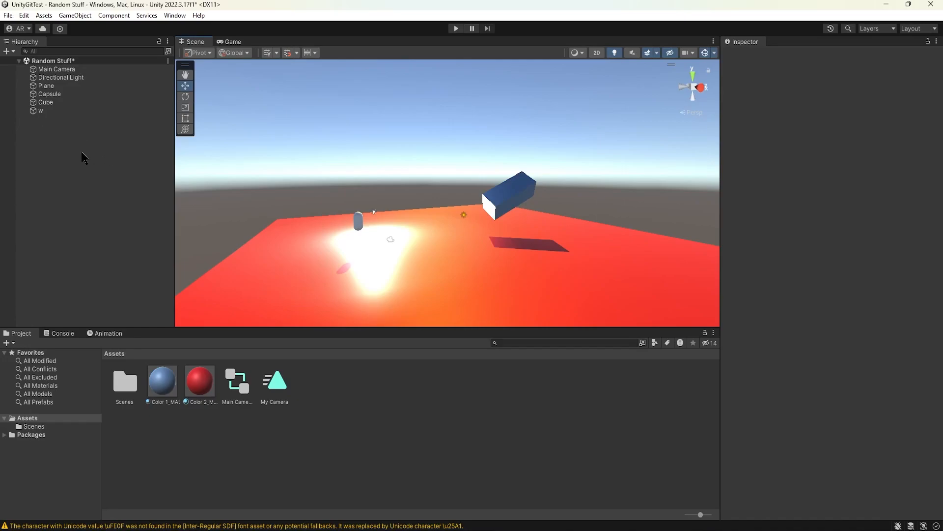
Step: Save the Random Stuff scene
click(9, 16)
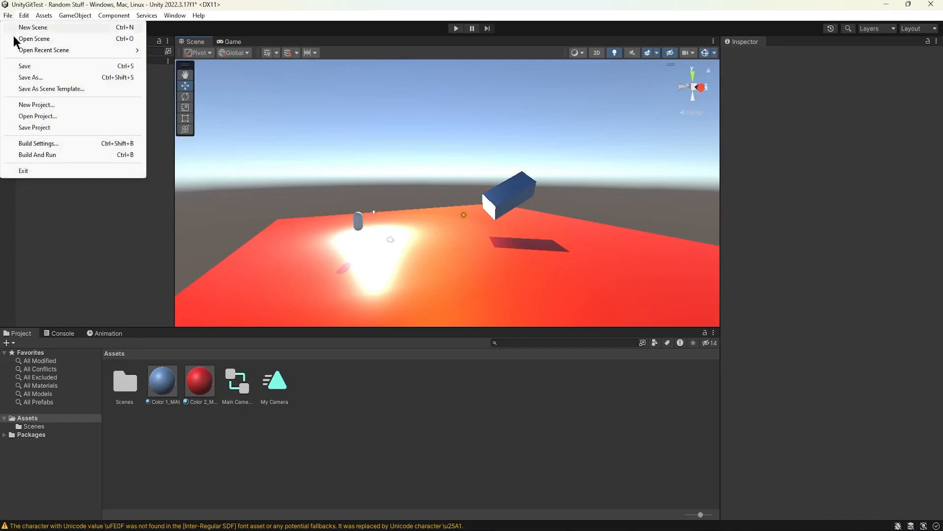
click(25, 66)
mouse_move(429, 204)
mouse_down()
mouse_move(370, 219)
mouse_move(204, 213)
mouse_move(493, 212)
mouse_move(423, 202)
mouse_move(441, 210)
mouse_up()
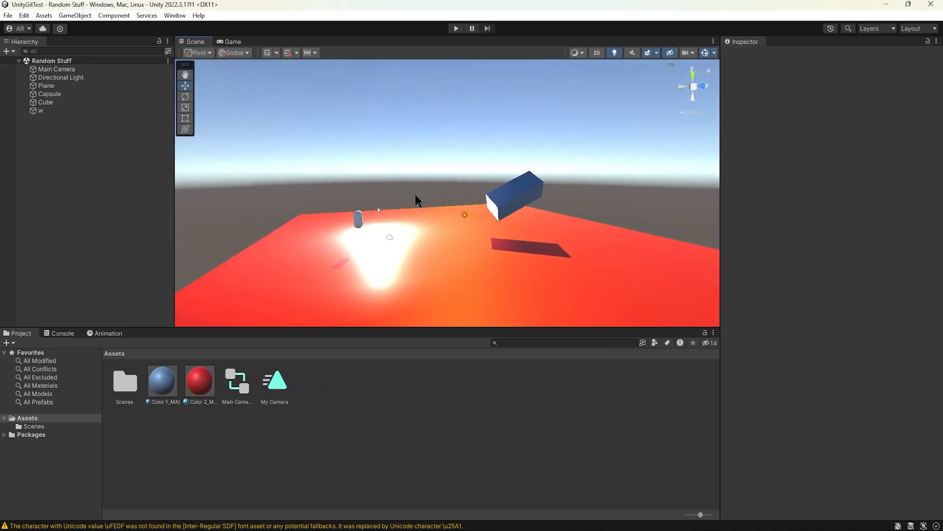
Step: Look over the scene's particle system and terrain, and locate the imported Scivolo Character Controller folder in Assets
scroll(447, 202, down, 1)
drag(447, 201, 515, 227)
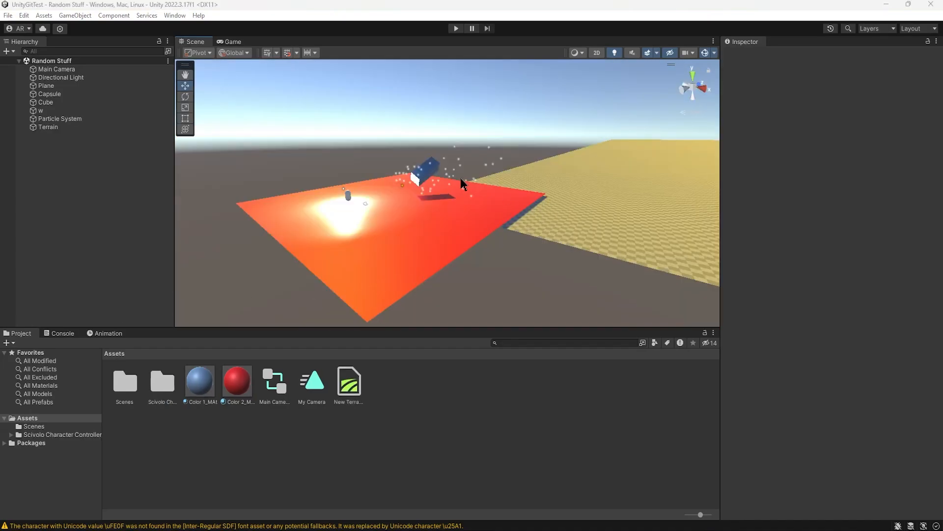
click(162, 384)
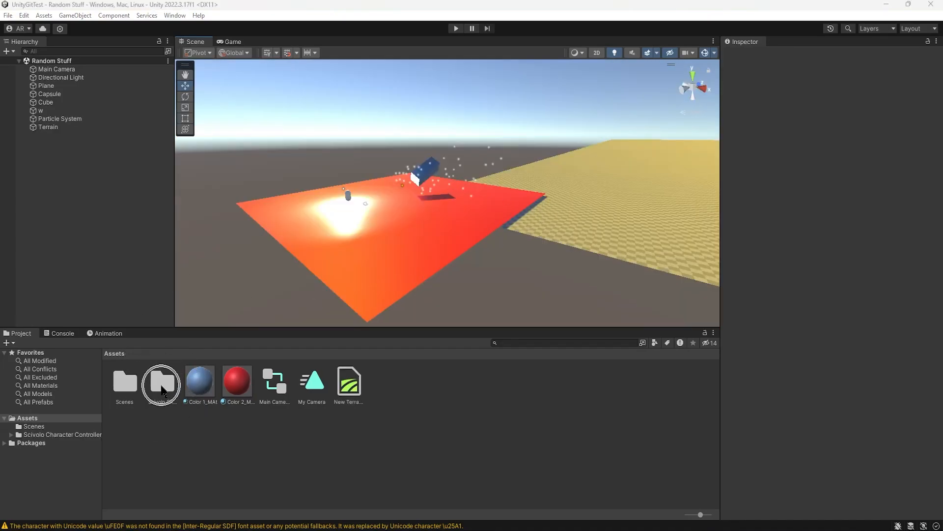
drag(551, 228, 509, 232)
Step: In GitHub Desktop, enter the commit summary "Terrain Added" and the description "Added terrain, particles, and imported 3rd person capsule controller"
click(592, 530)
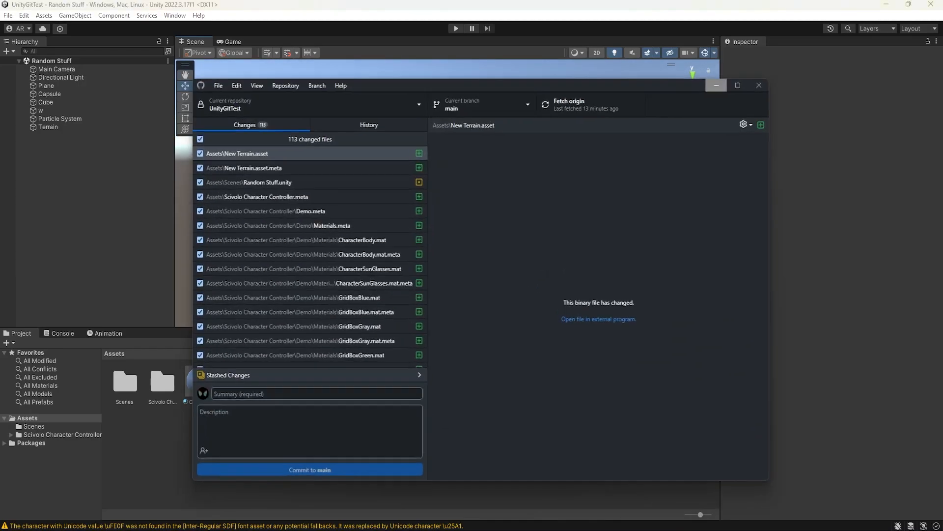
scroll(306, 178, down, 6)
scroll(306, 177, up, 6)
click(295, 389)
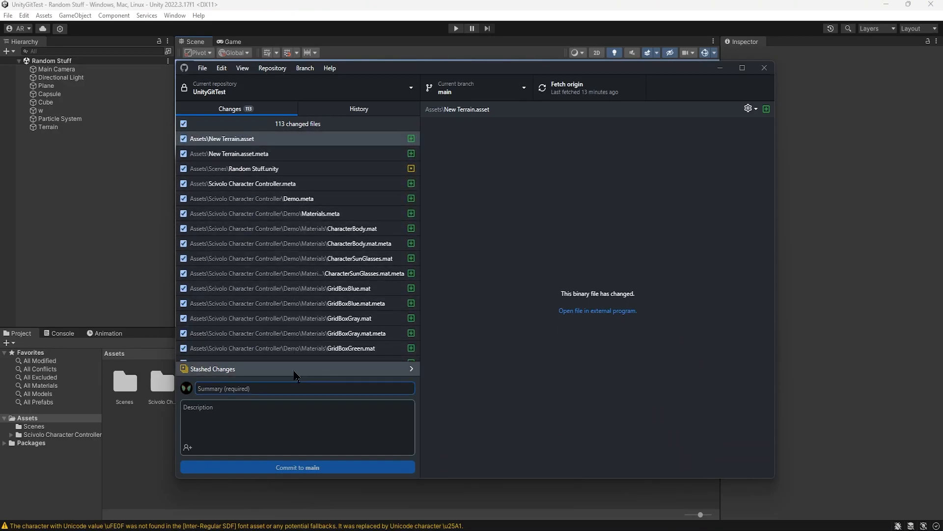
text(Terrain Added)
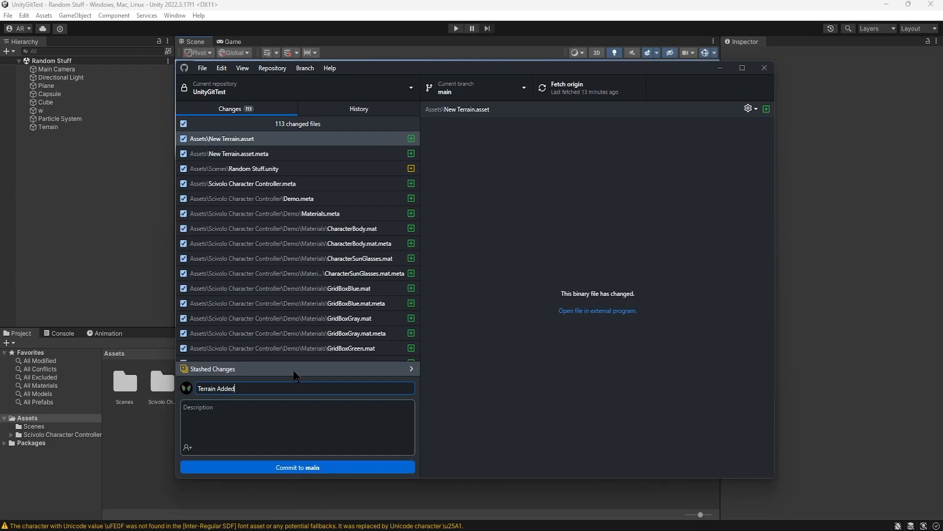
click(287, 408)
text(A)
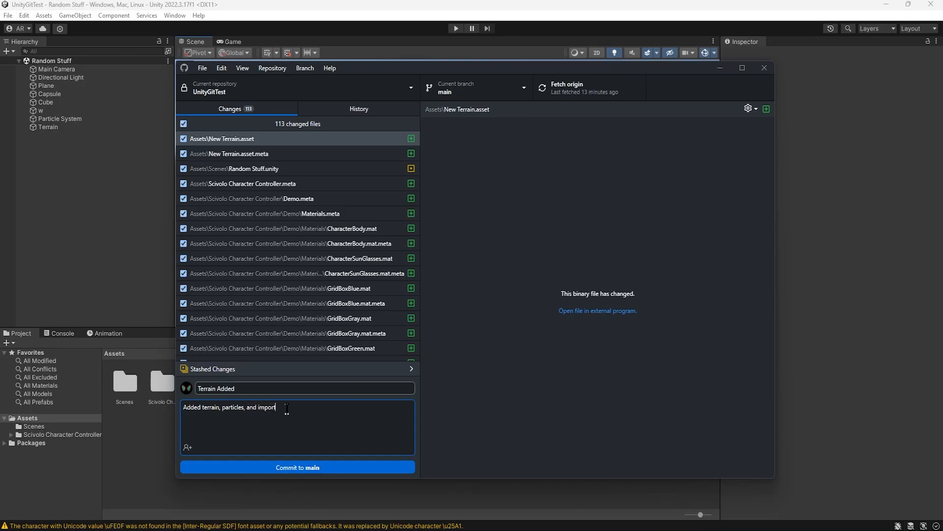
text(3rd person capsule controller)
Step: Commit the changed files to main and push the commit to origin
click(324, 467)
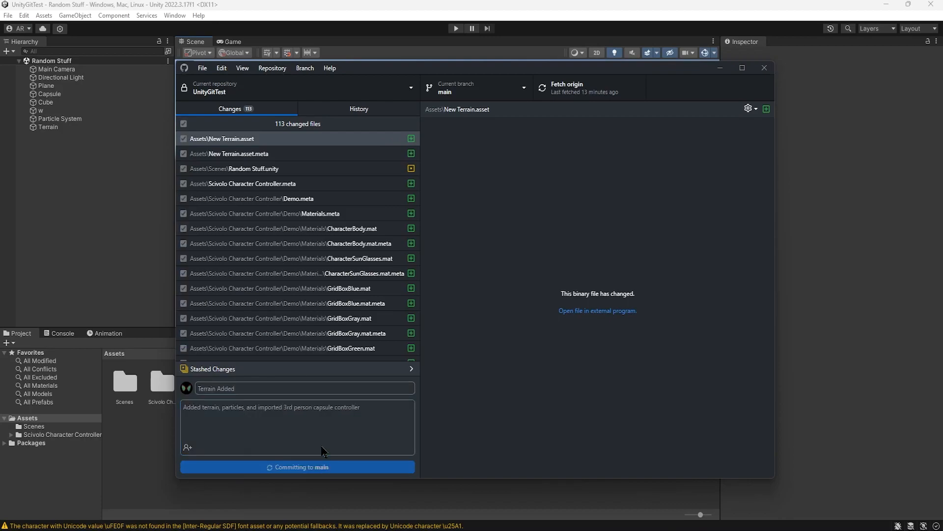
click(567, 87)
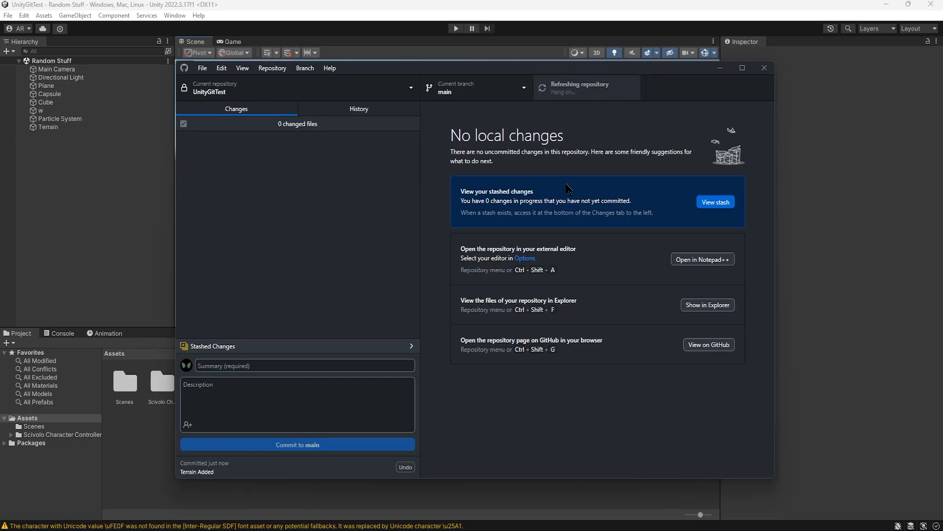
Step: Return to Unity and save the current scene with its terrain and particle system
click(720, 68)
drag(537, 198, 445, 209)
click(9, 16)
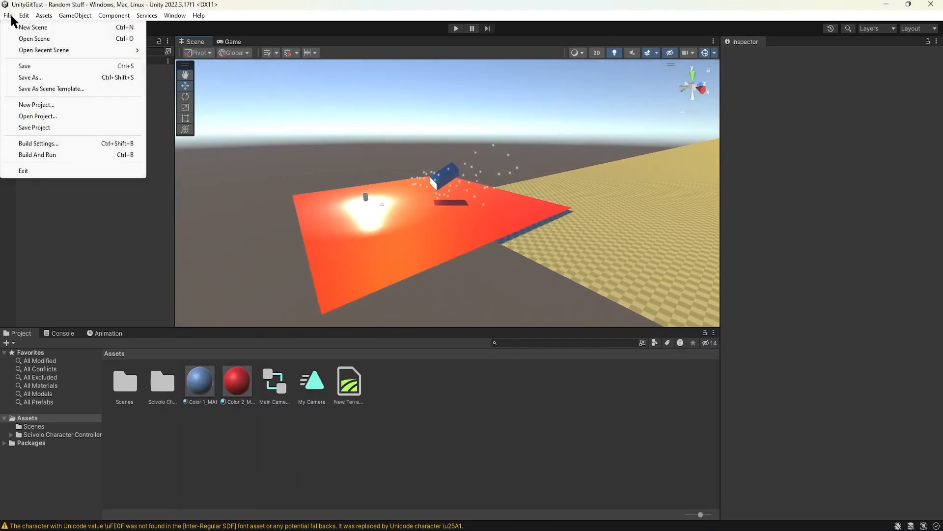
click(29, 65)
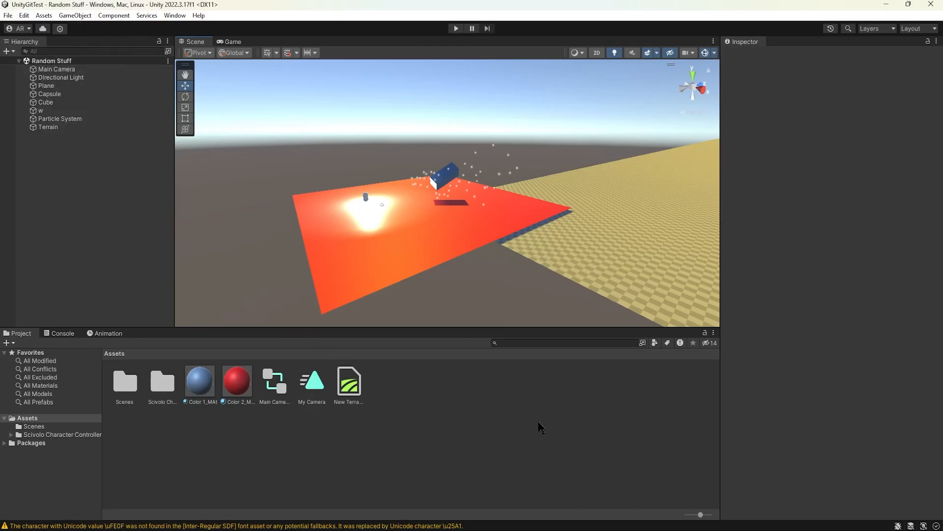
Step: Switch to GitHub Desktop, open the UnityGitTest commit history and examine the Initial commit's .gitignore file
click(705, 529)
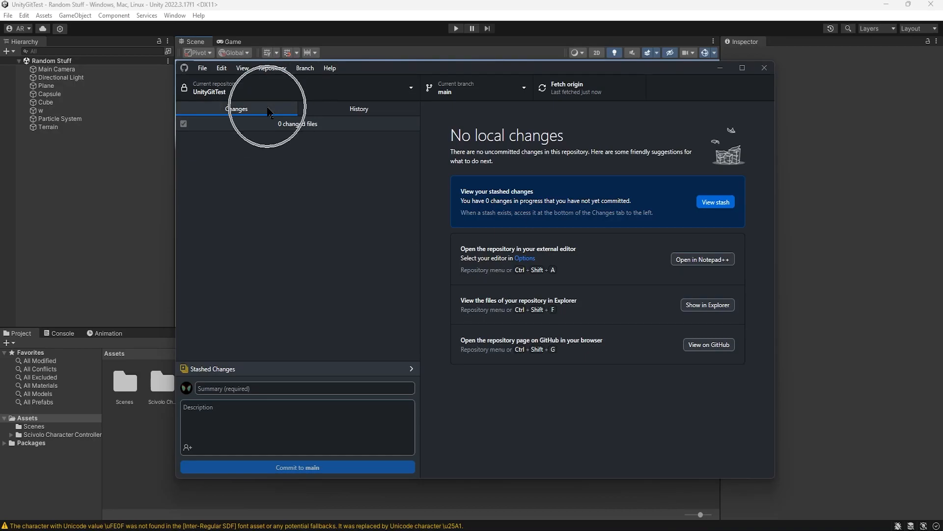
click(316, 109)
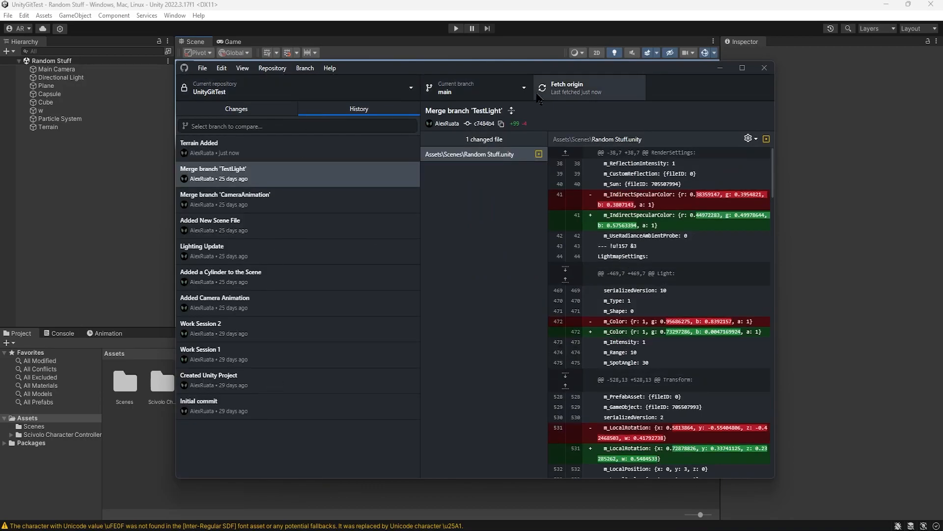
click(582, 99)
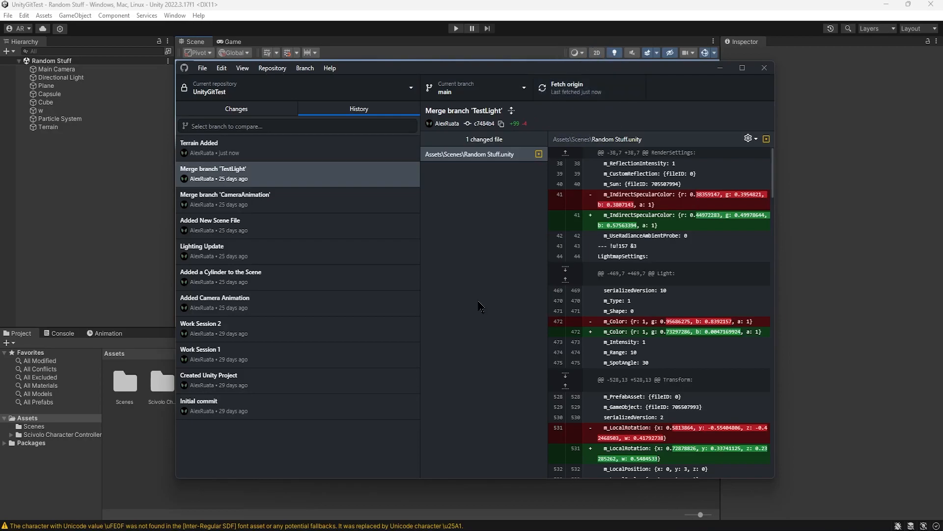
click(317, 408)
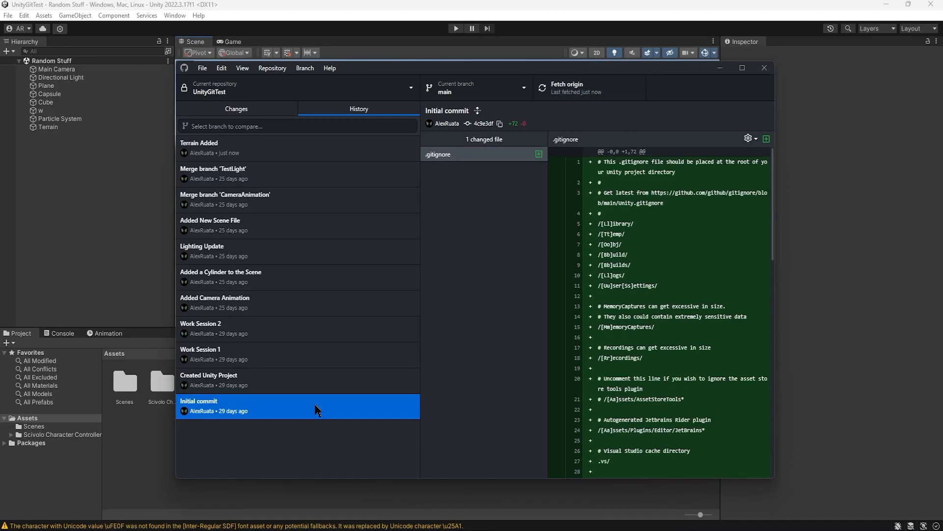
key(ctrl)
key(ctrl)
key(ctrl)
scroll(631, 235, down, 8)
scroll(630, 236, up, 7)
Step: Review the commits one by one in the history, from Created Unity Project up to Terrain Added
click(242, 383)
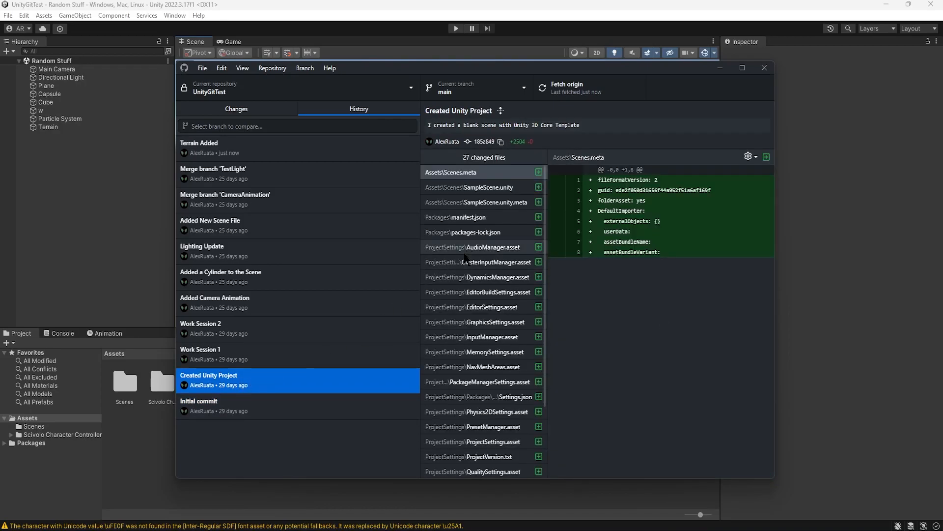
click(255, 351)
click(265, 332)
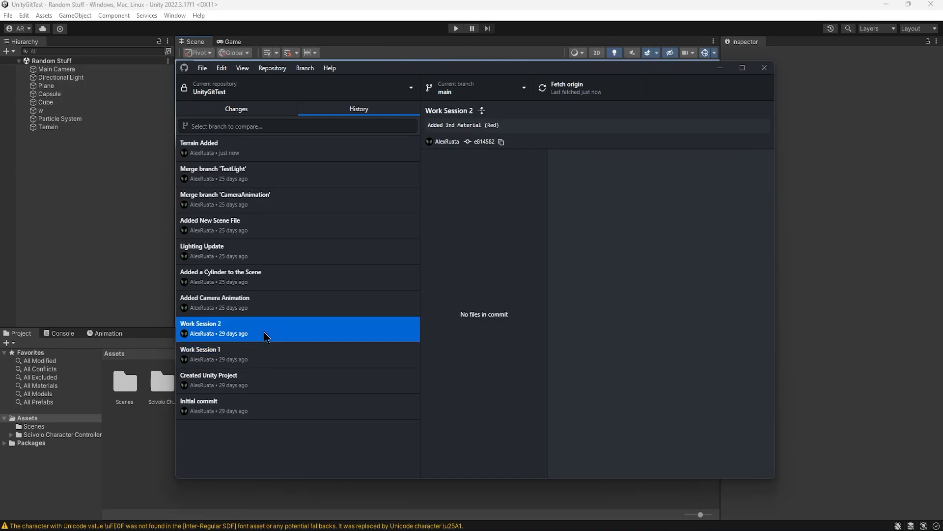
click(274, 306)
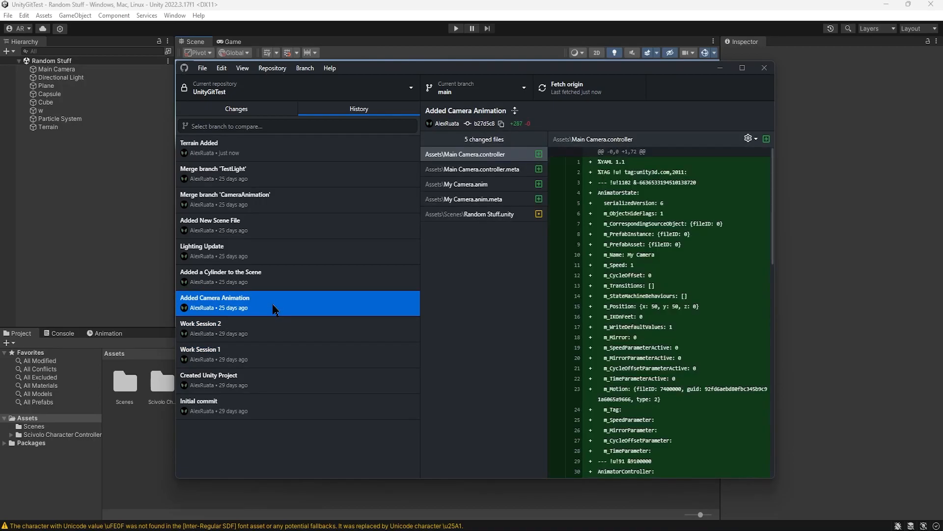
click(278, 280)
click(282, 253)
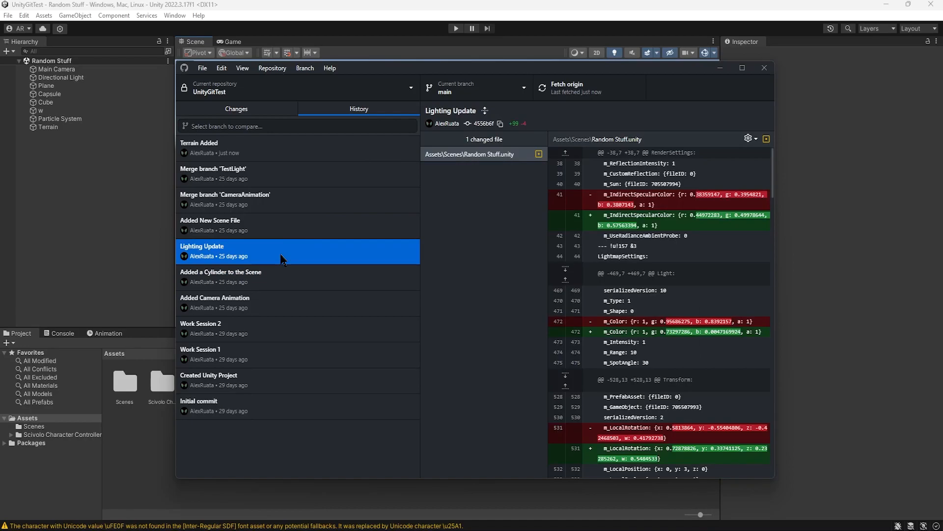
click(282, 227)
click(283, 201)
click(283, 176)
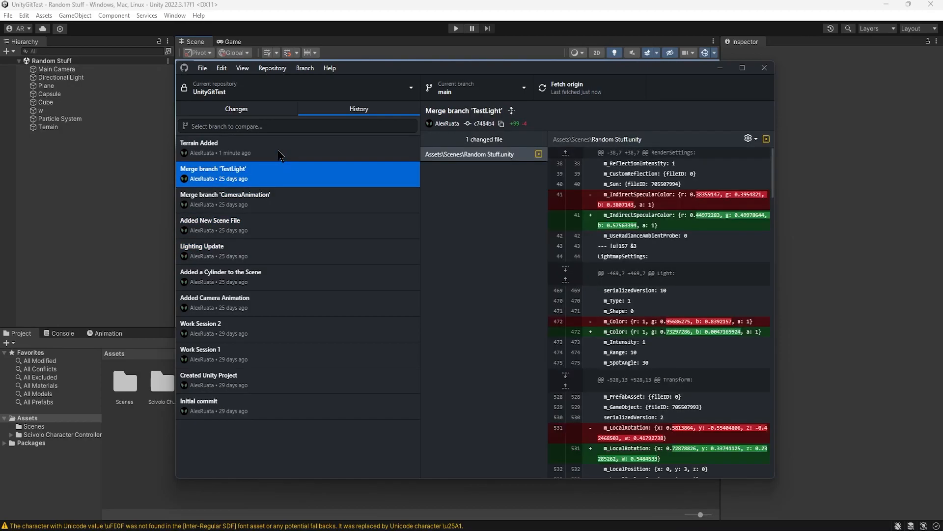
click(279, 153)
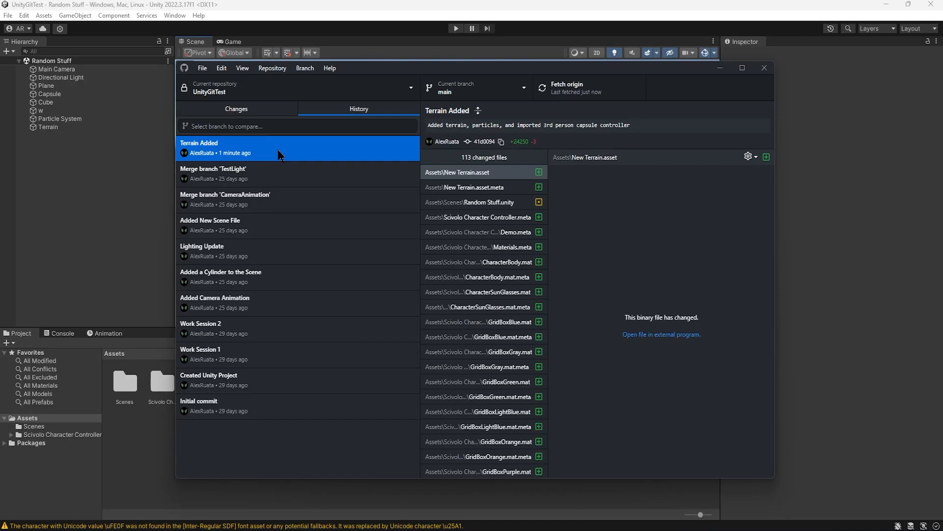
Step: Return to Unity and inspect the Particle System and the terrain in the scene, checking them against the Terrain Added commit
click(720, 68)
drag(482, 200, 503, 211)
click(81, 119)
drag(358, 220, 401, 227)
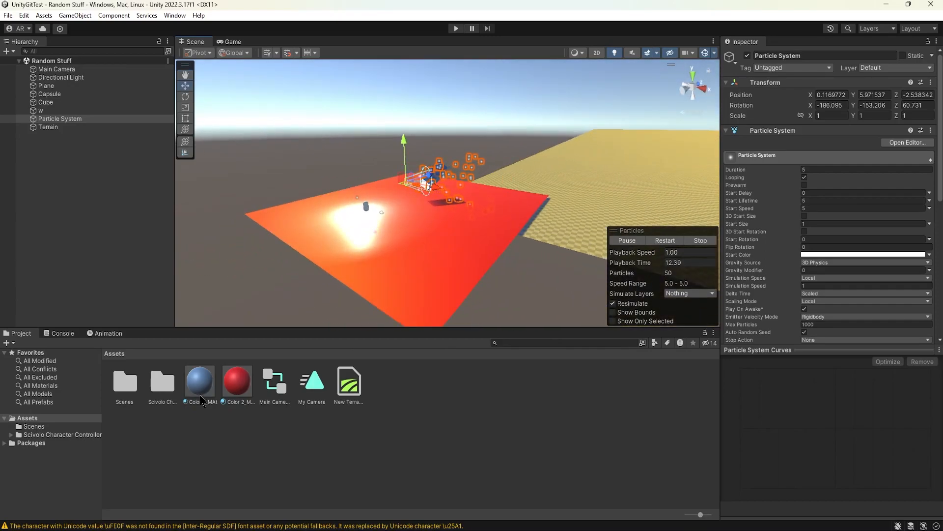
key(alt+Tab)
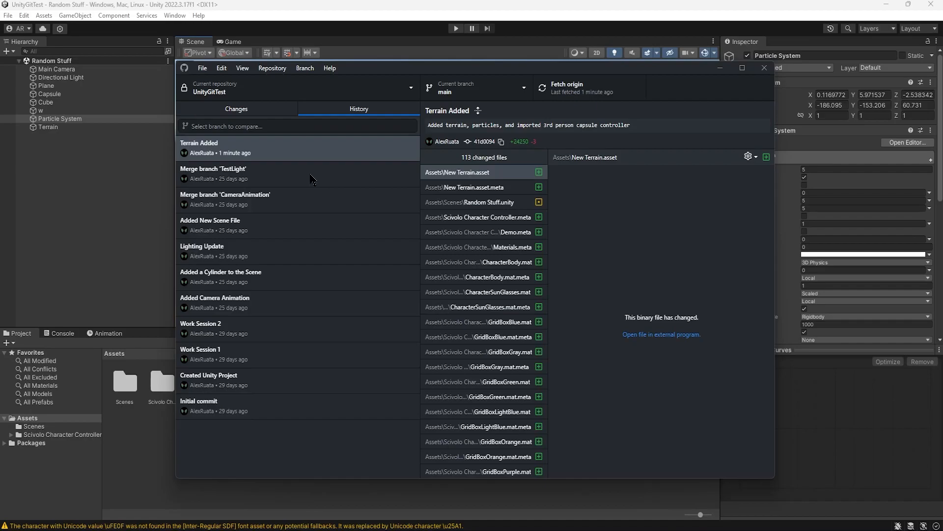
click(721, 68)
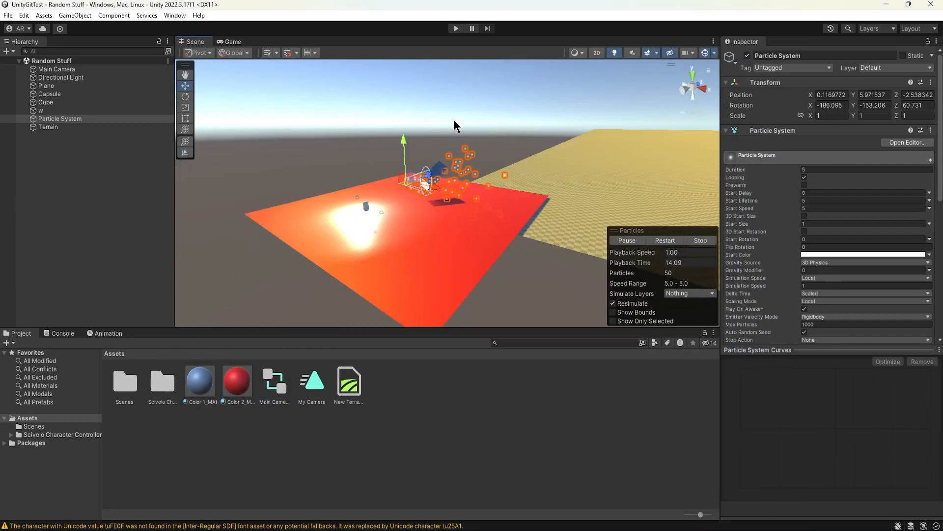
click(454, 130)
drag(471, 168, 454, 168)
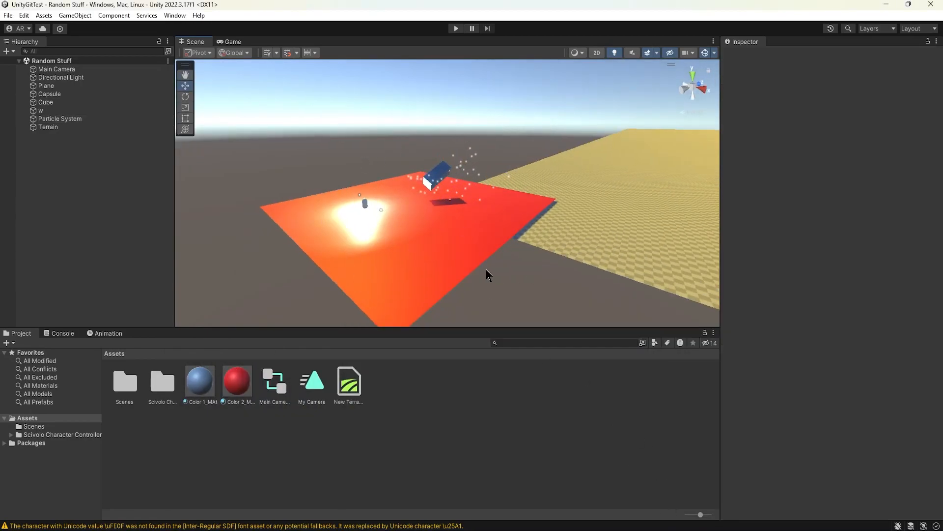
Step: Switch to GitHub Desktop and examine the actions available for the Terrain Added commit and the two merge commits below it
key(alt+Tab)
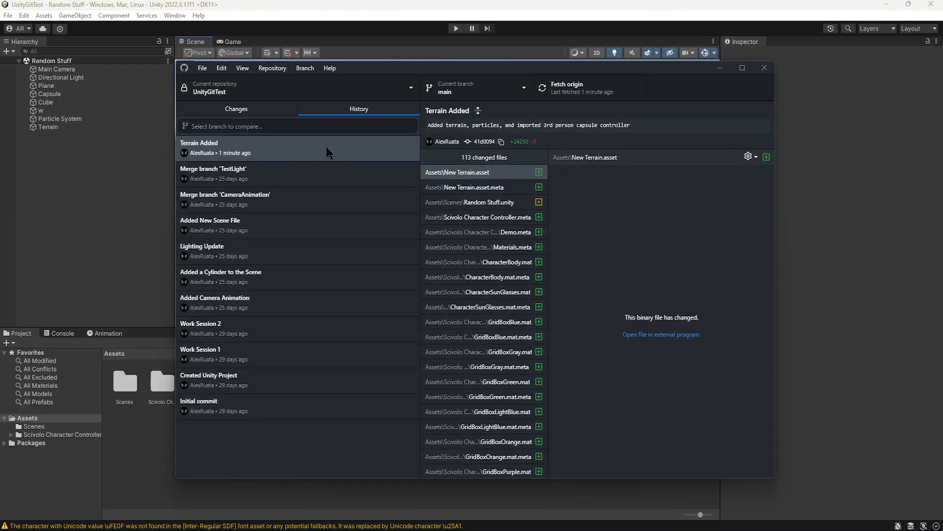
right_click(299, 151)
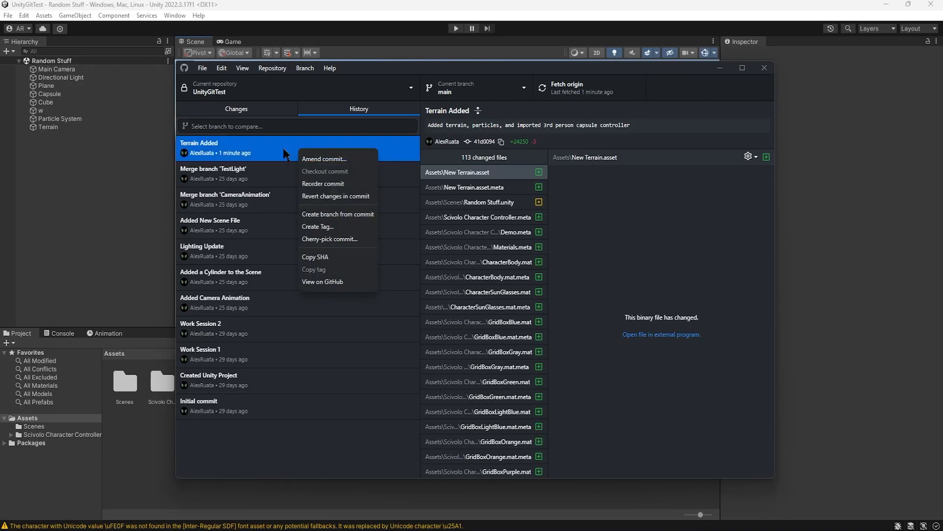
key(Escape)
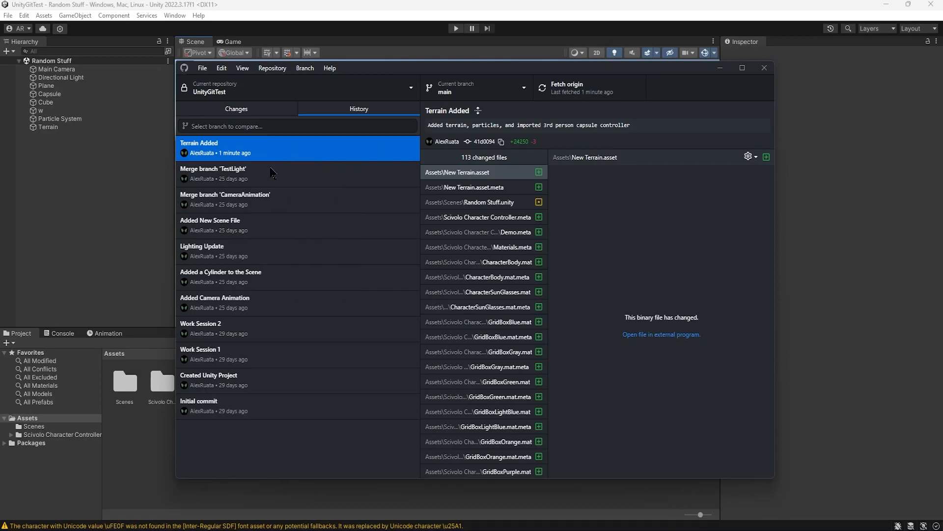
right_click(295, 179)
click(276, 212)
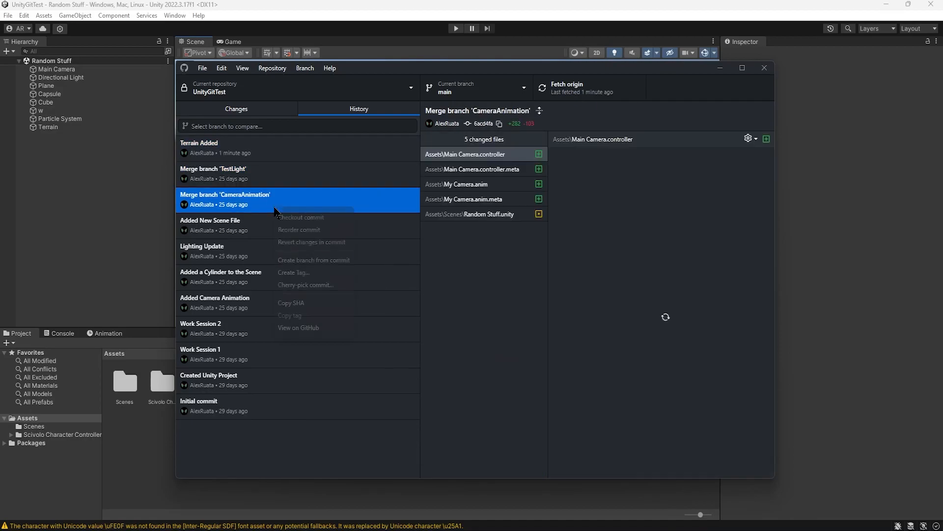
right_click(276, 207)
Step: View the changed files of the Added New Scene File, Terrain Added and Work Session 1 commits
click(253, 234)
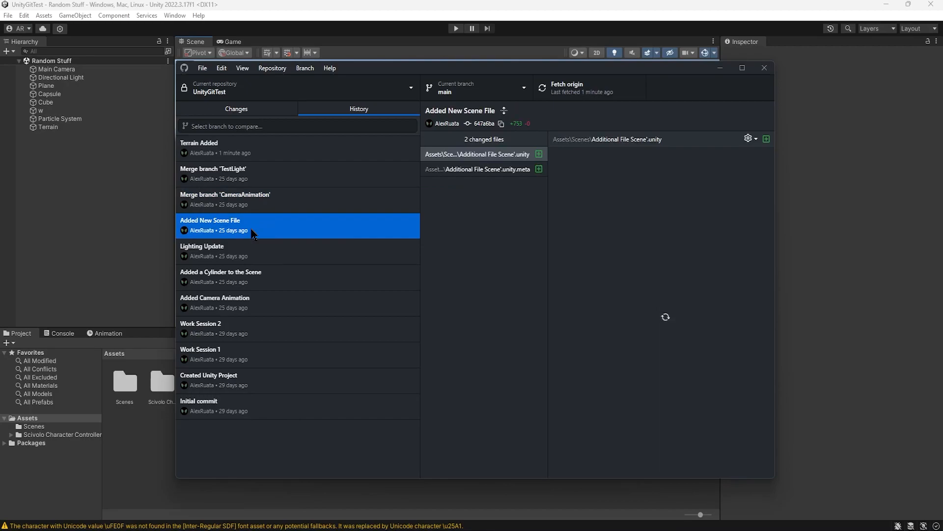
click(282, 152)
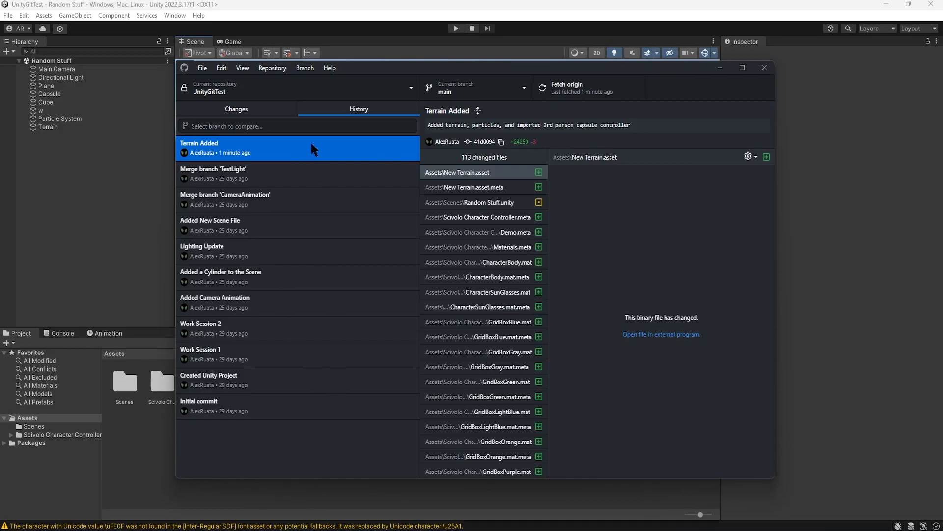
click(315, 353)
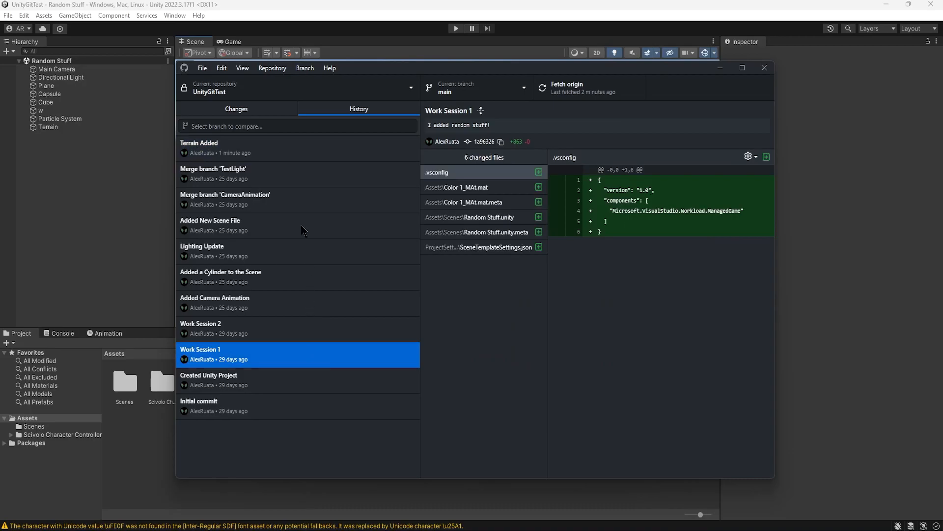
Step: Revert the changes in the Terrain Added commit from the history
click(291, 158)
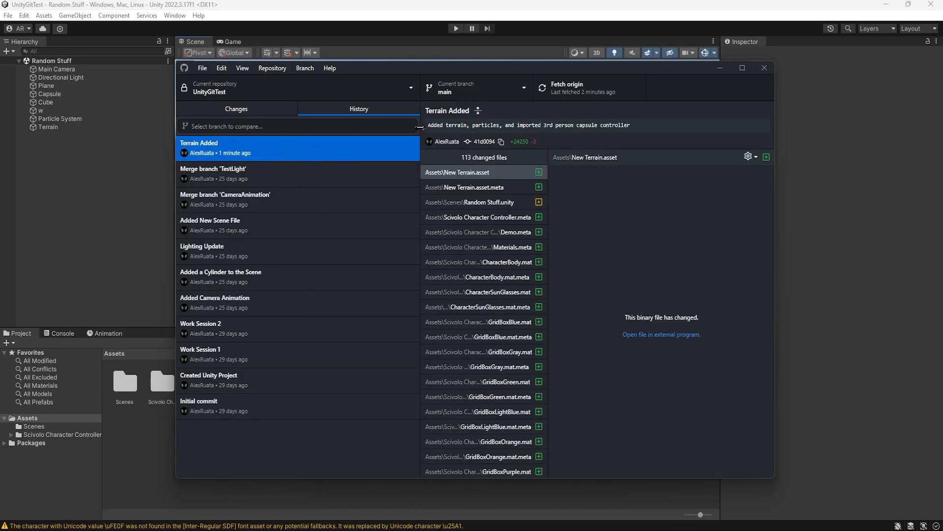
drag(440, 125, 626, 124)
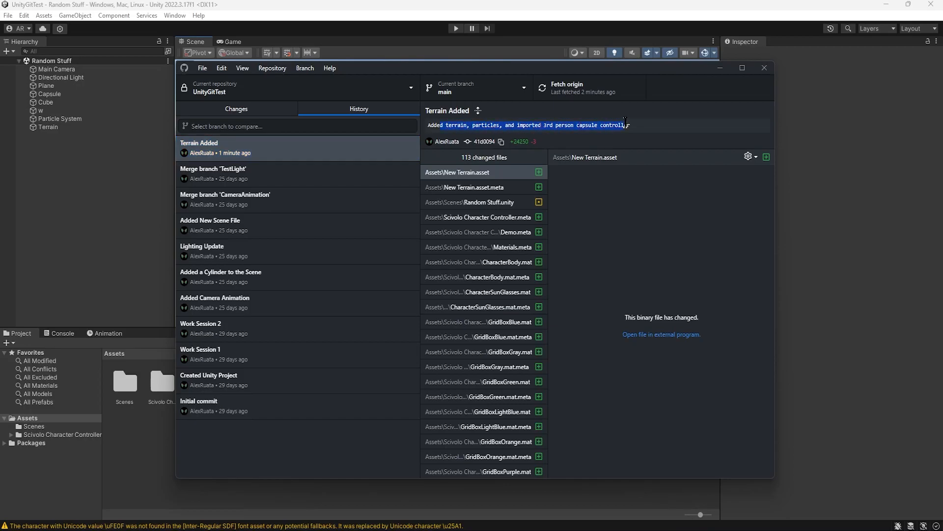
click(620, 124)
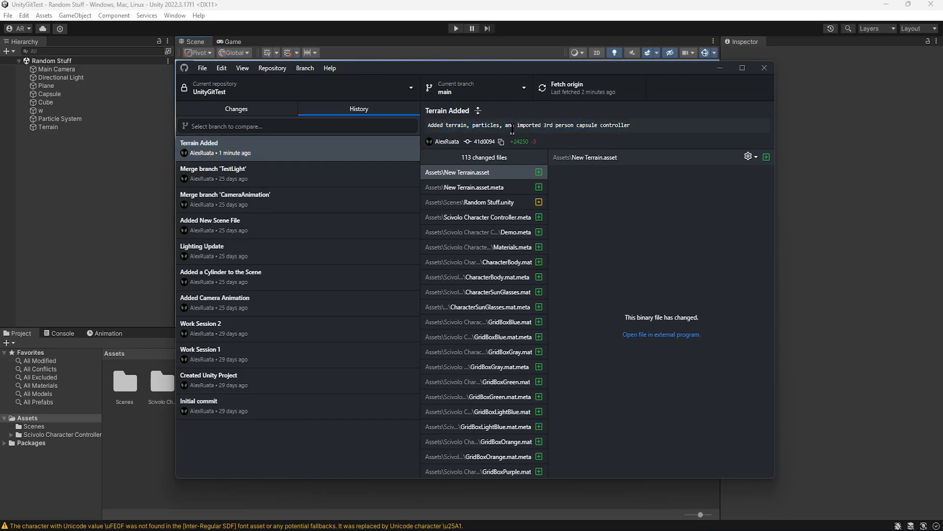
click(248, 158)
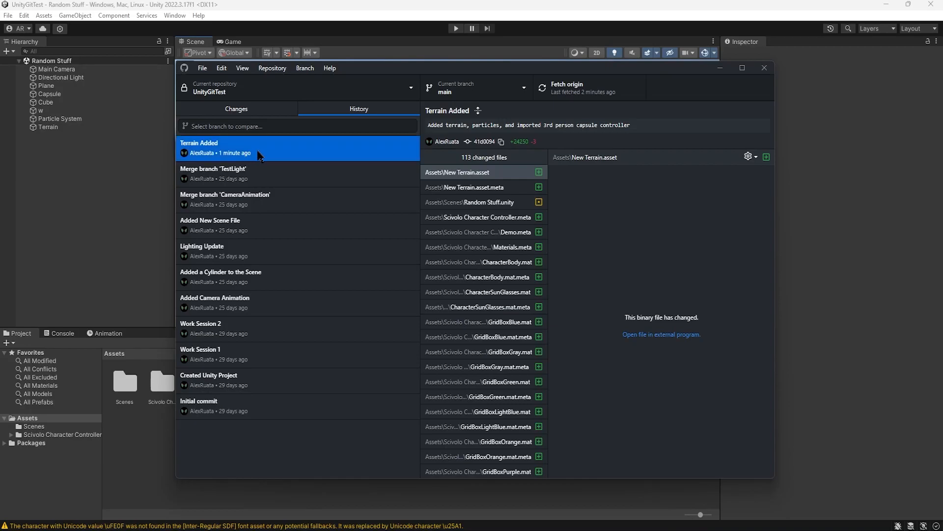
right_click(259, 152)
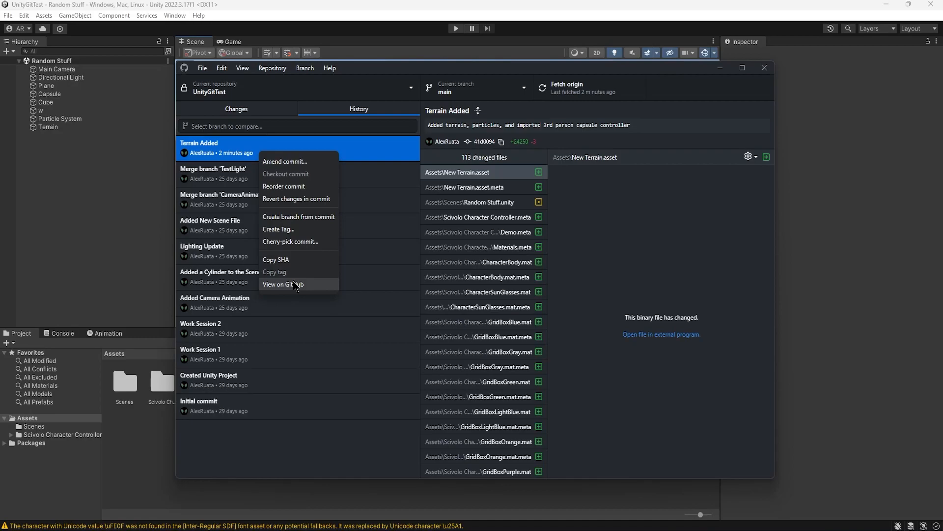
click(295, 200)
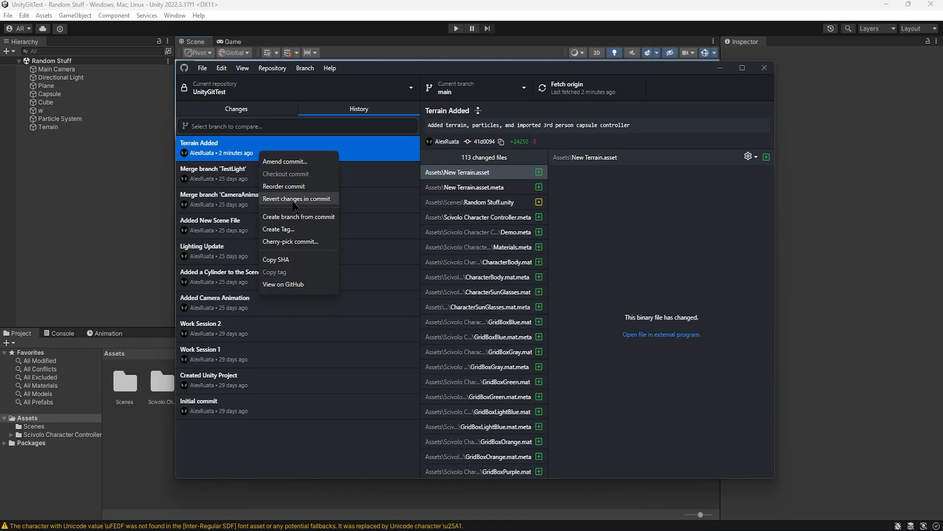
click(296, 199)
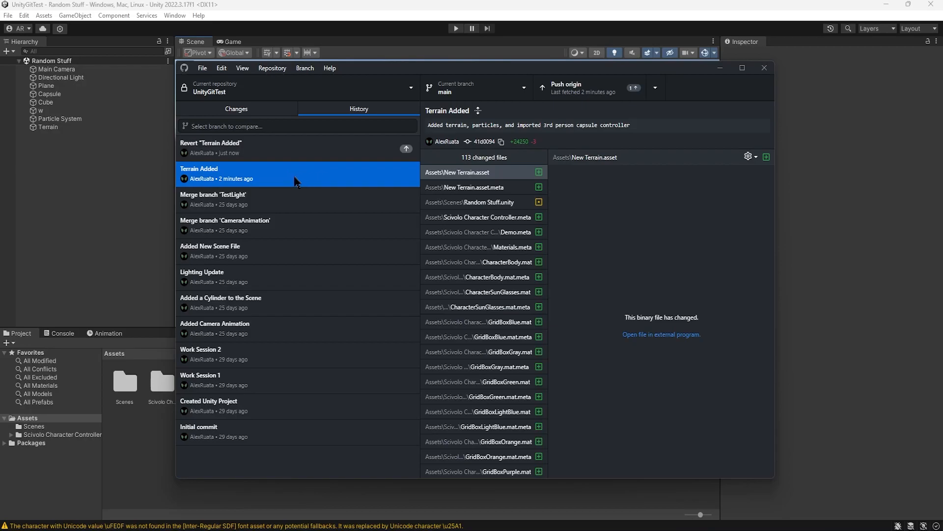
Step: Examine the changed files of the new Revert "Terrain Added" commit and check for uncommitted local changes
click(284, 153)
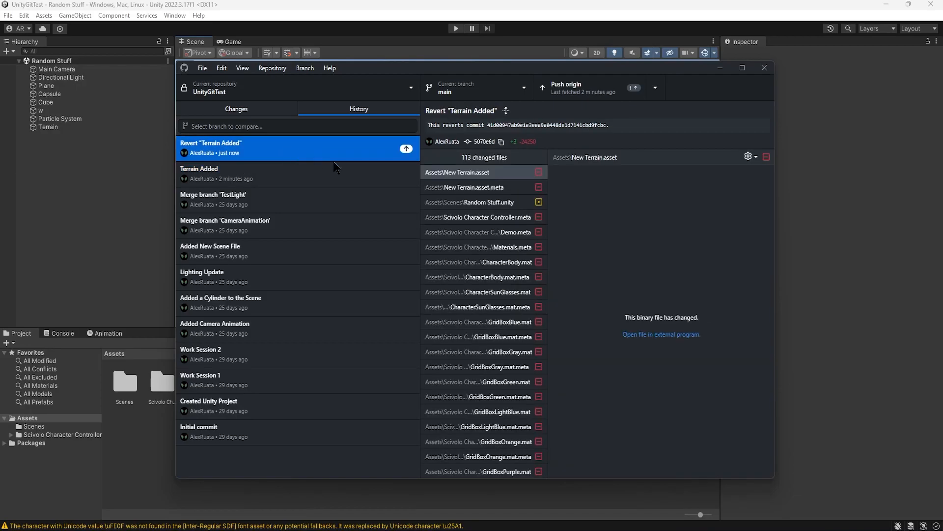
mouse_move(544, 187)
mouse_down()
mouse_move(544, 252)
mouse_move(543, 185)
mouse_up()
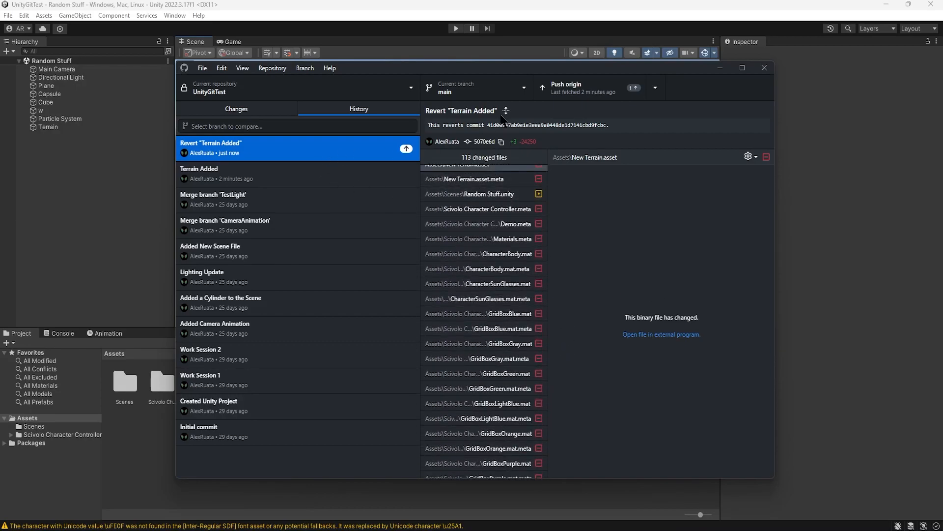
click(267, 112)
click(344, 109)
click(298, 153)
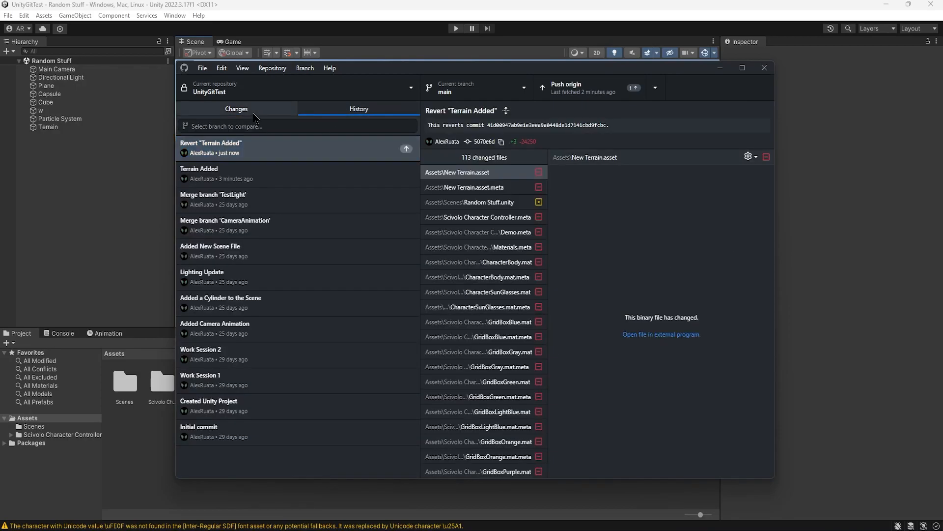
click(257, 111)
click(361, 109)
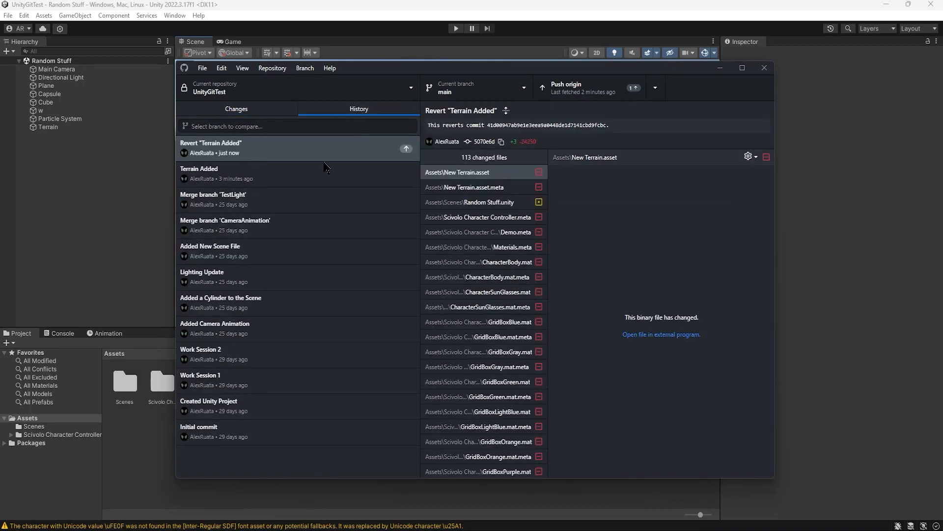
Step: Push the Revert "Terrain Added" commit to origin
click(586, 92)
key(ctrl)
key(ctrl)
key(ctrl)
key(ctrl)
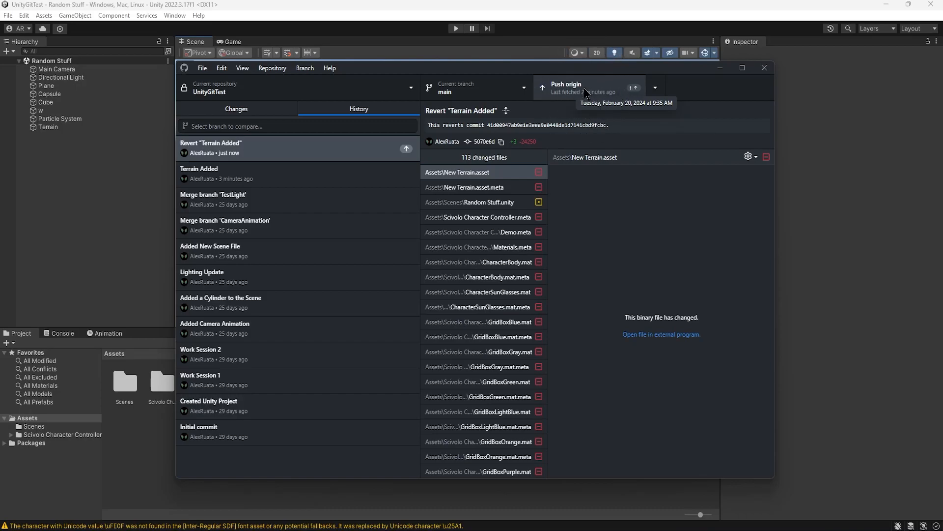
click(586, 92)
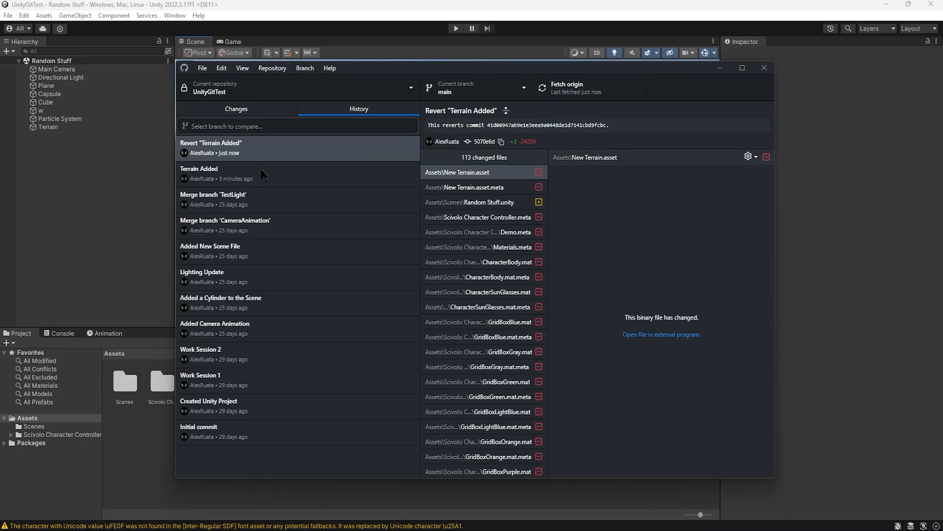
Step: Return to Unity, reload the externally modified Random Stuff scene and inspect the scene and assets after the revert
click(721, 68)
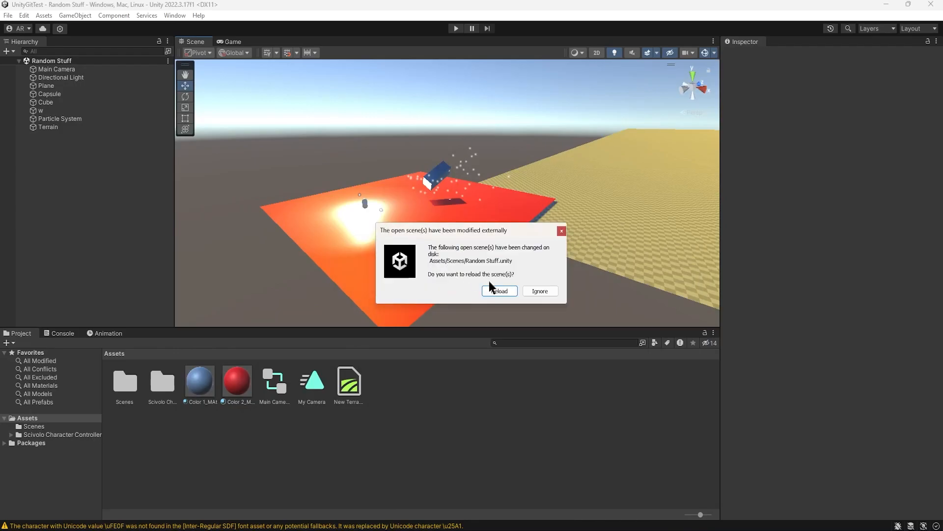
click(497, 291)
drag(516, 272, 349, 231)
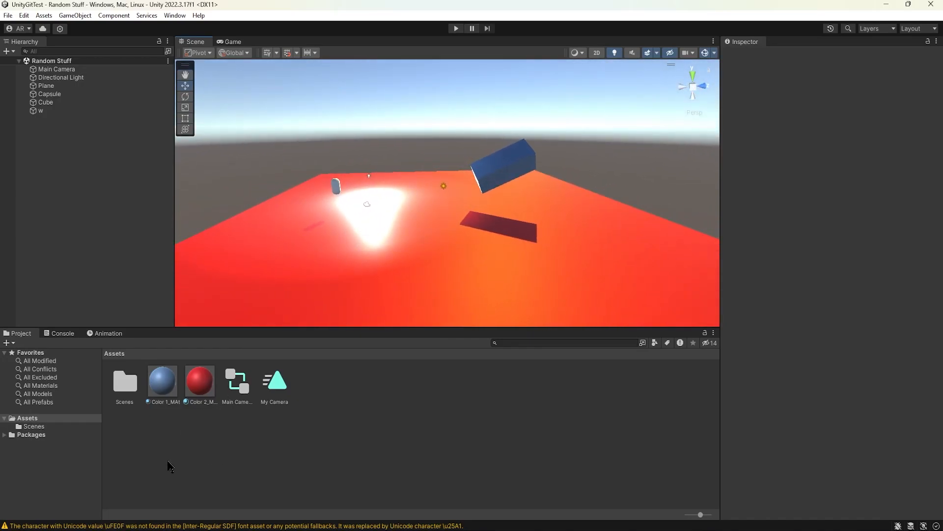
scroll(416, 256, down, 5)
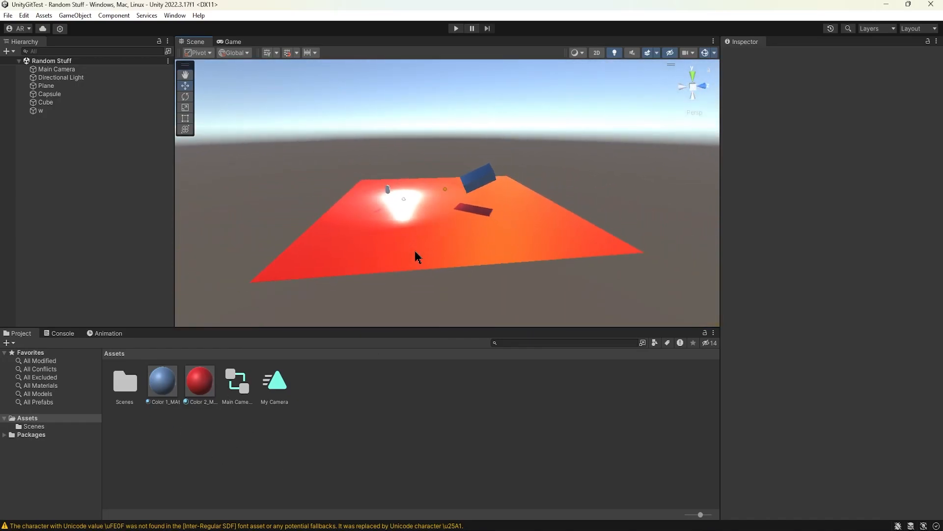
drag(457, 278, 413, 198)
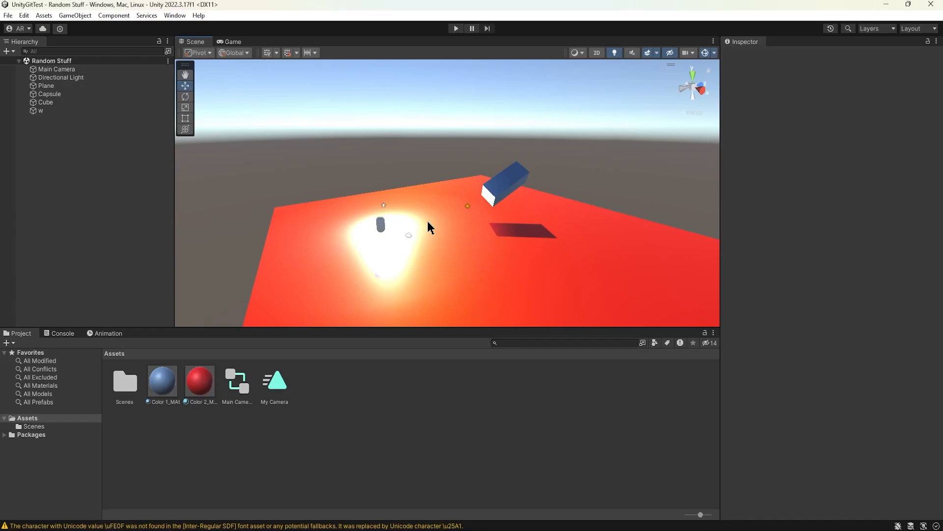
click(10, 16)
click(32, 67)
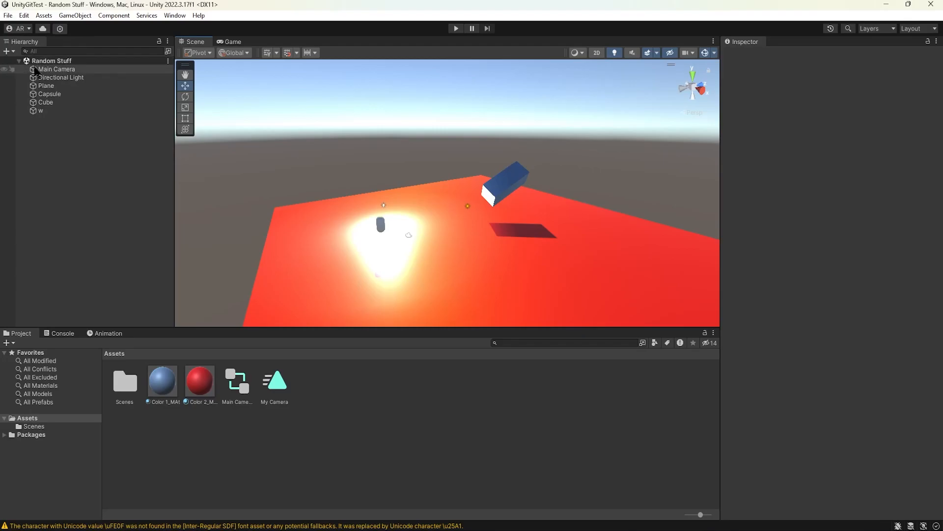
Step: Switch to GitHub Desktop and compare the Terrain Added commit with the changed files of its revert commit
key(alt+Tab)
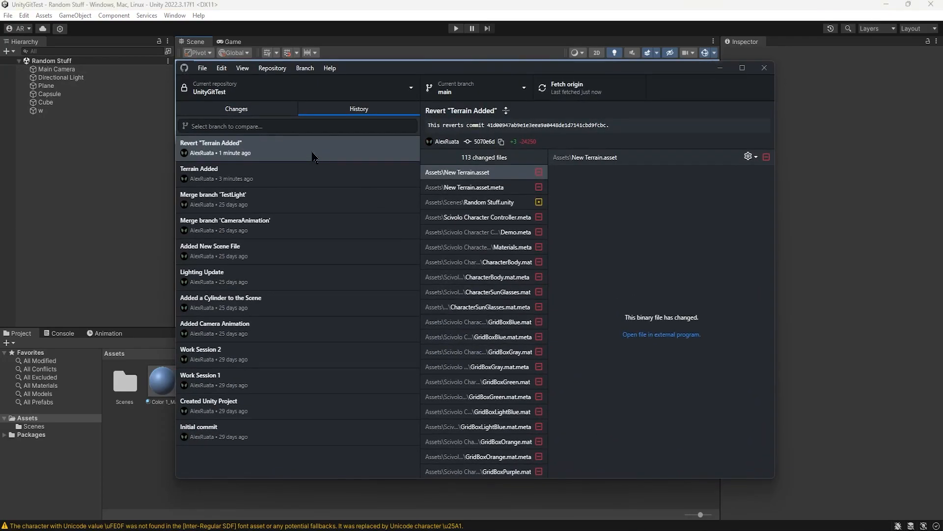
right_click(283, 178)
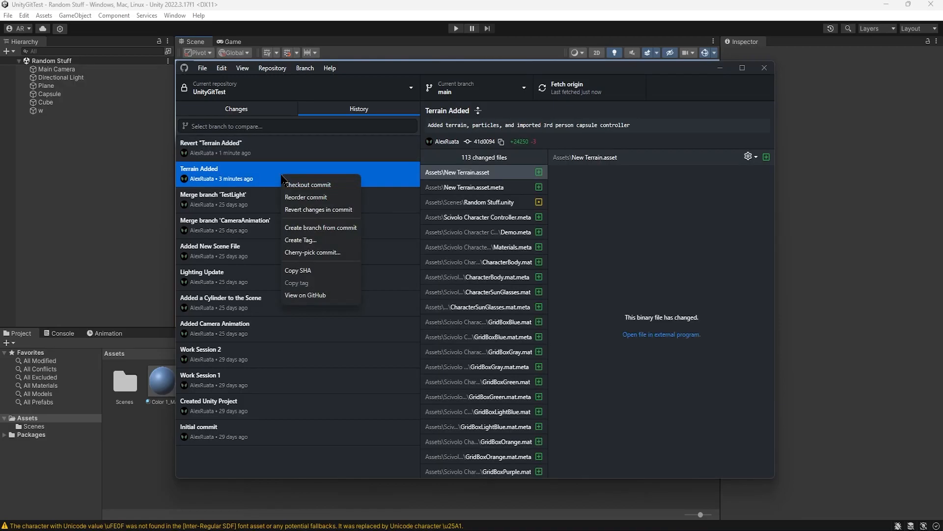
click(260, 175)
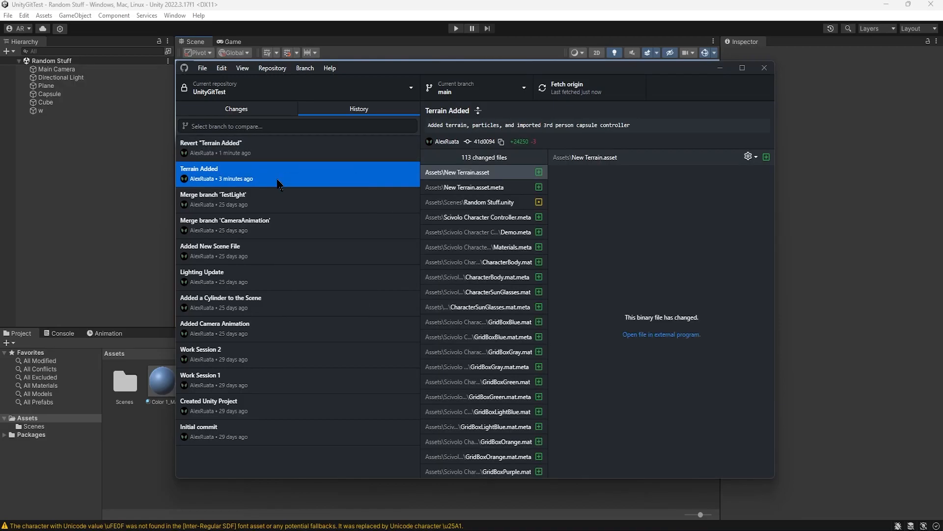
key(ctrl)
click(303, 153)
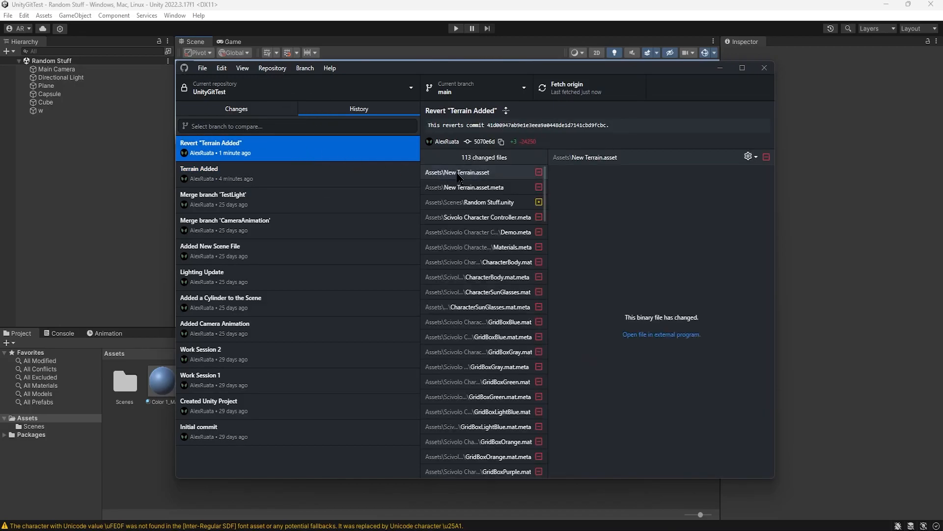
scroll(467, 253, down, 6)
scroll(472, 246, up, 8)
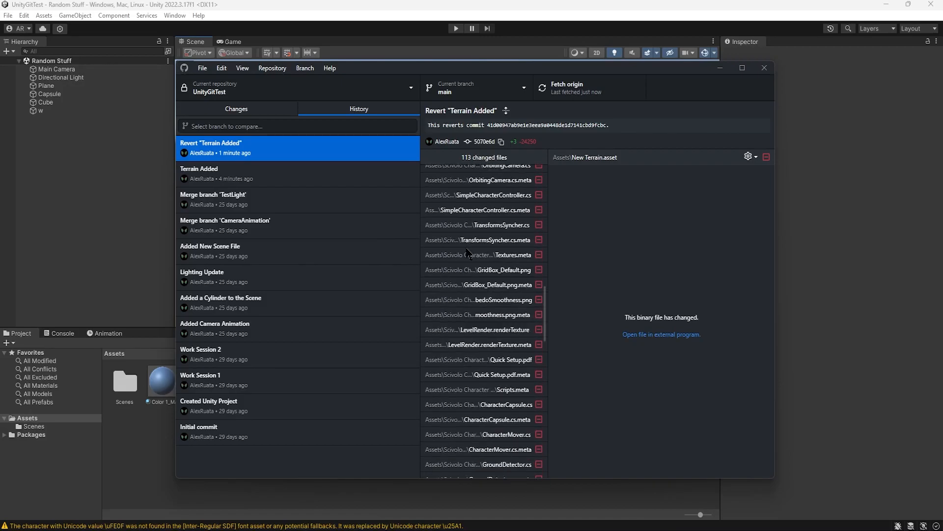
Step: Revert the changes in the Revert "Terrain Added" commit and push the new commit to origin
right_click(329, 152)
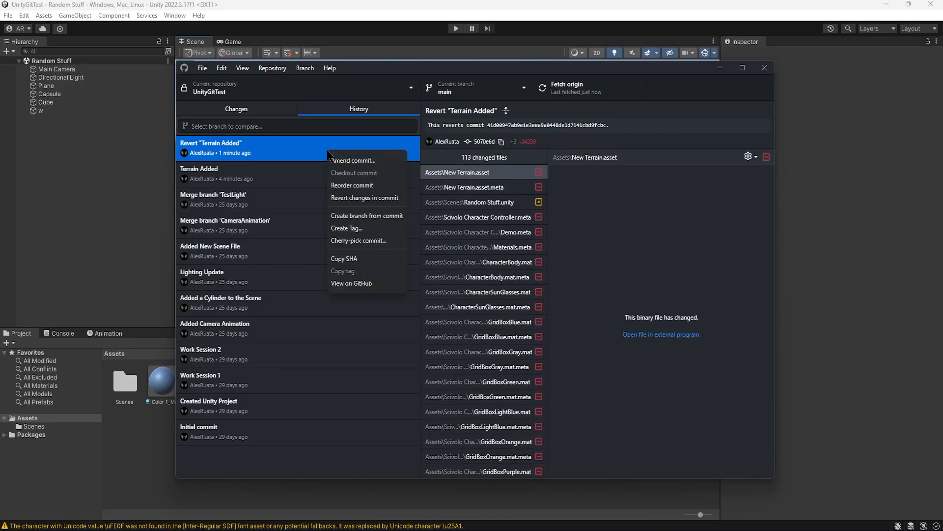
click(356, 198)
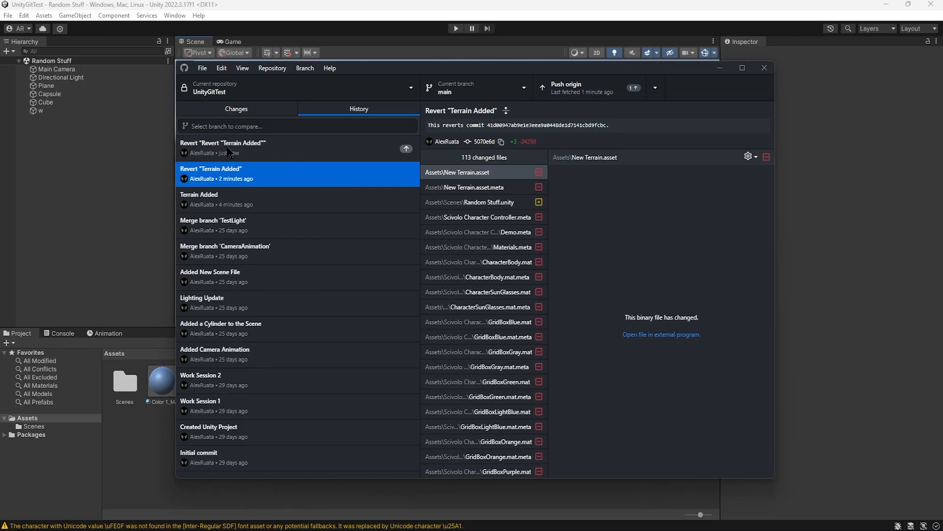
click(565, 88)
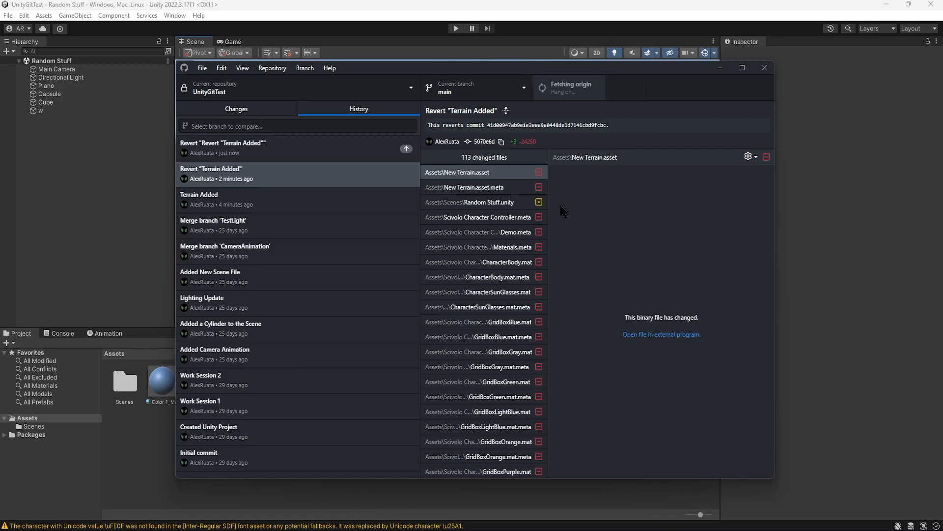
Step: Return to Unity, reload the Random Stuff scene and inspect the restored Particle System and terrain
click(720, 68)
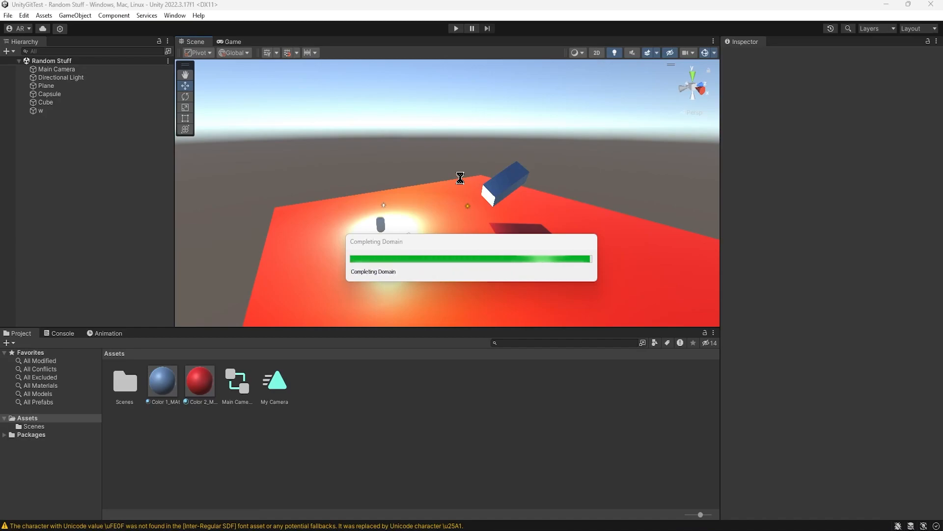
click(502, 289)
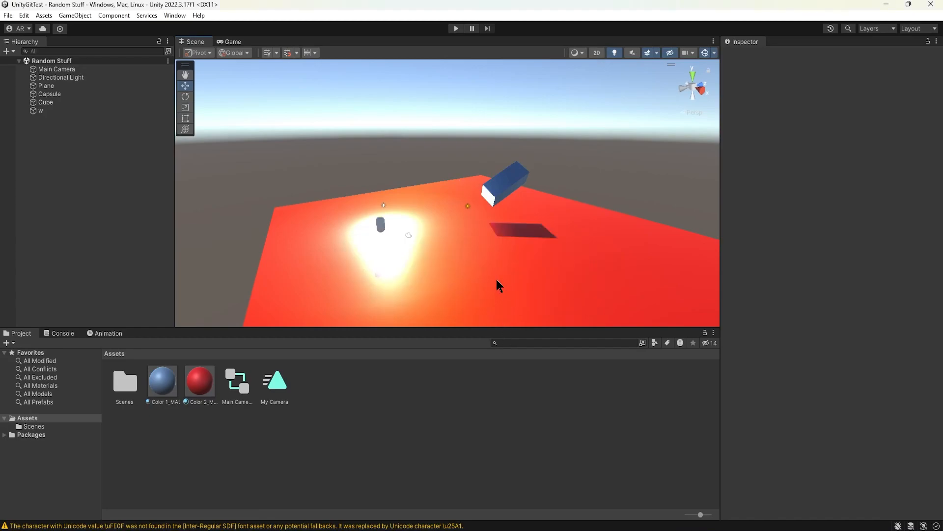
drag(500, 229, 576, 213)
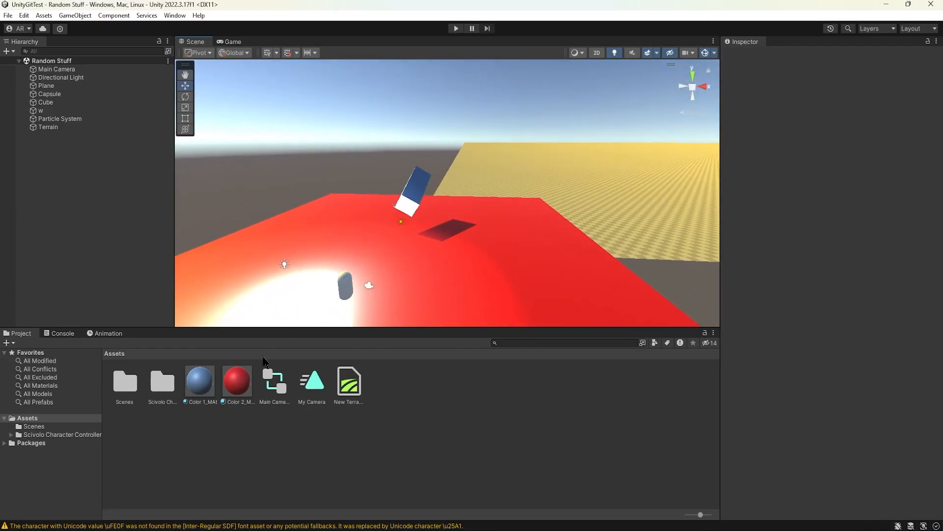
click(74, 119)
drag(348, 225, 251, 220)
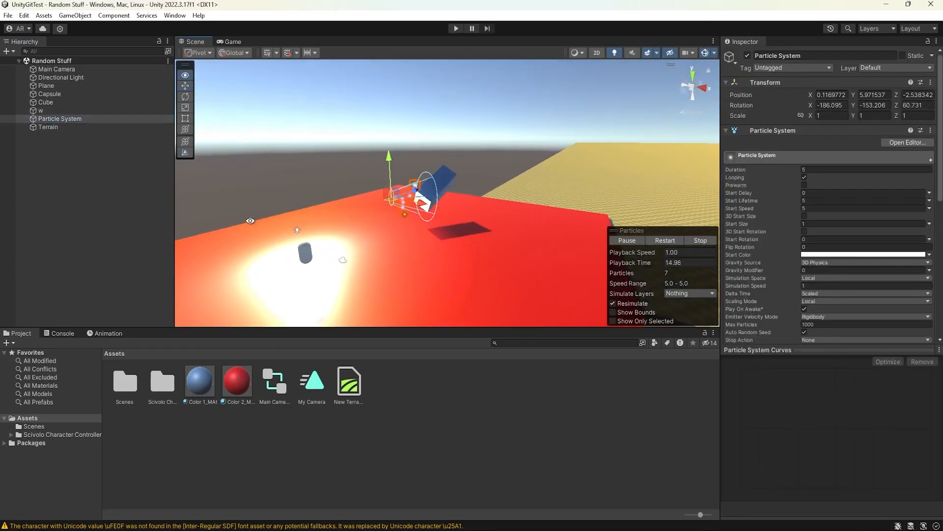
click(281, 173)
drag(354, 216, 480, 233)
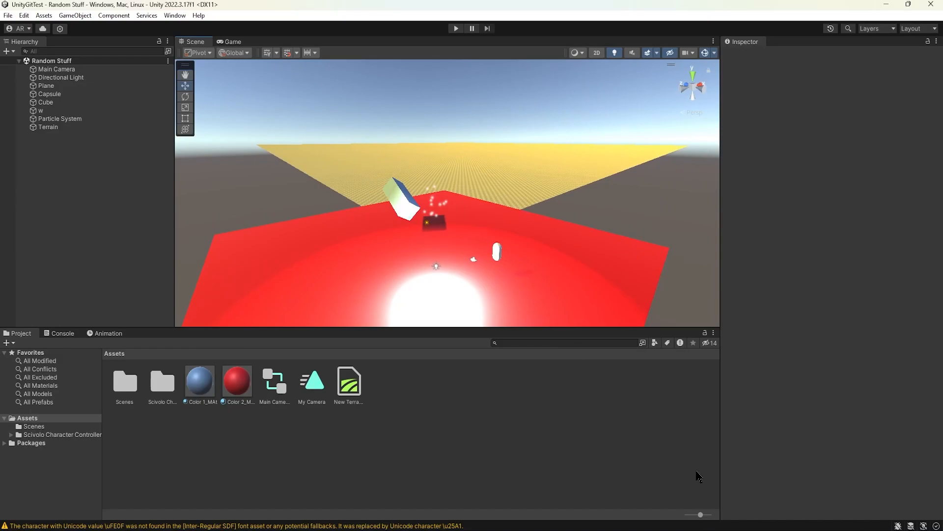
Step: Switch to GitHub Desktop and review the newest revert commit's available actions, the uncommitted changes and the commit history
key(alt+Tab)
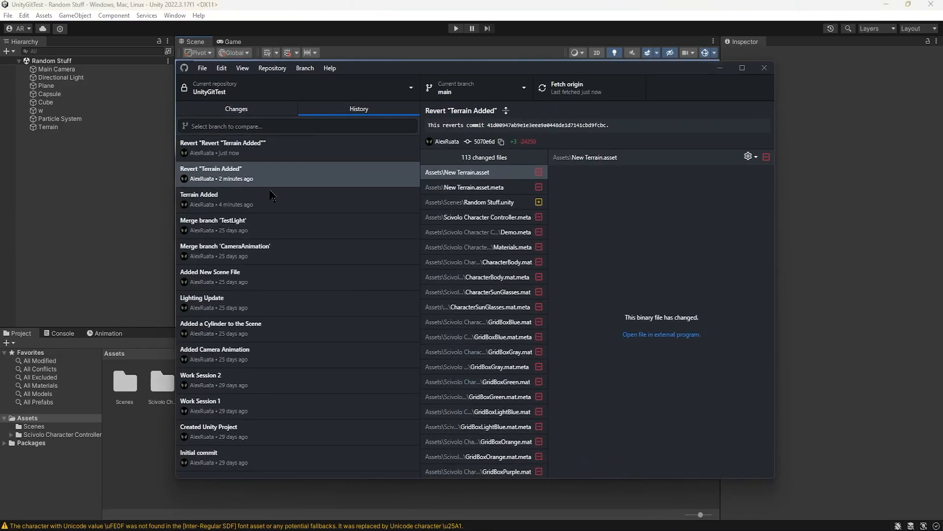
right_click(290, 147)
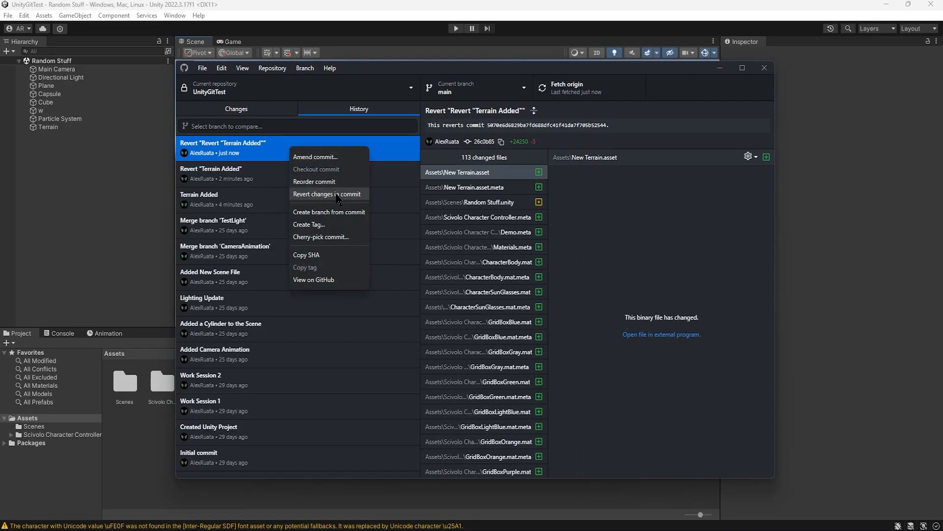
click(248, 175)
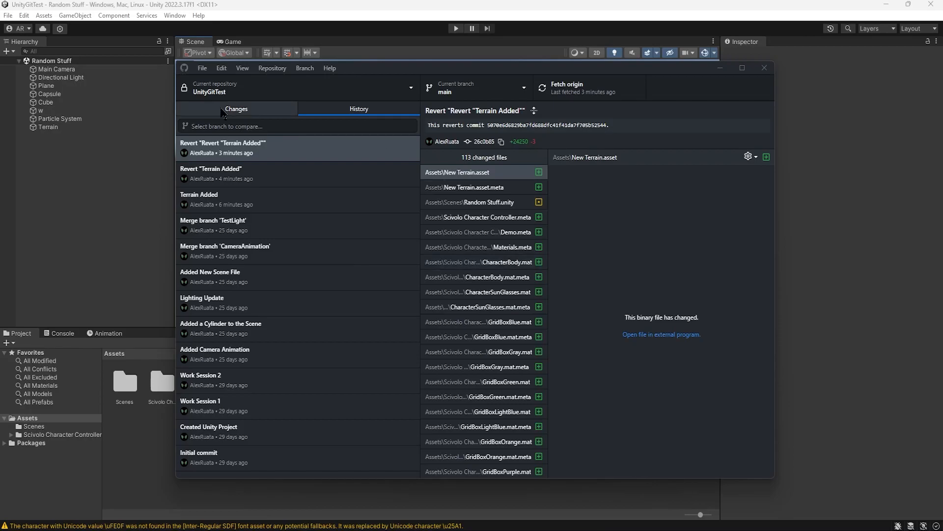
click(236, 109)
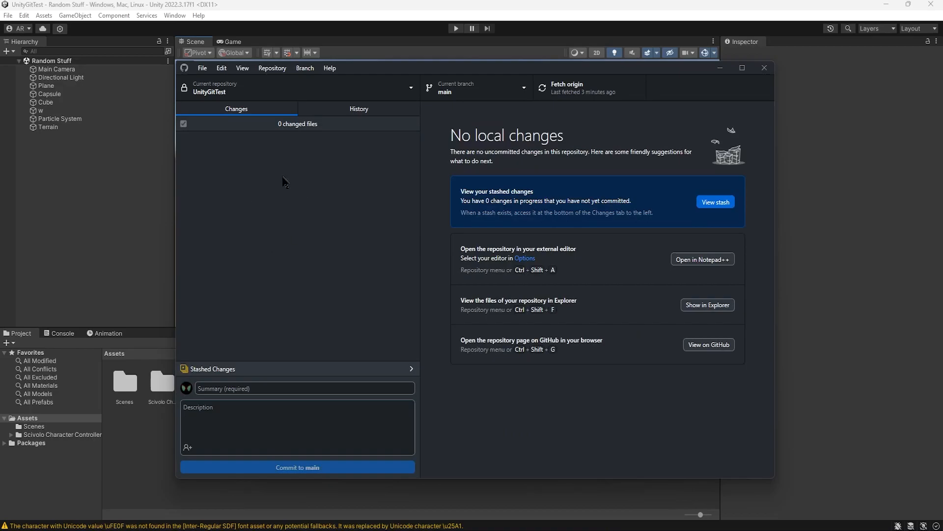
click(359, 109)
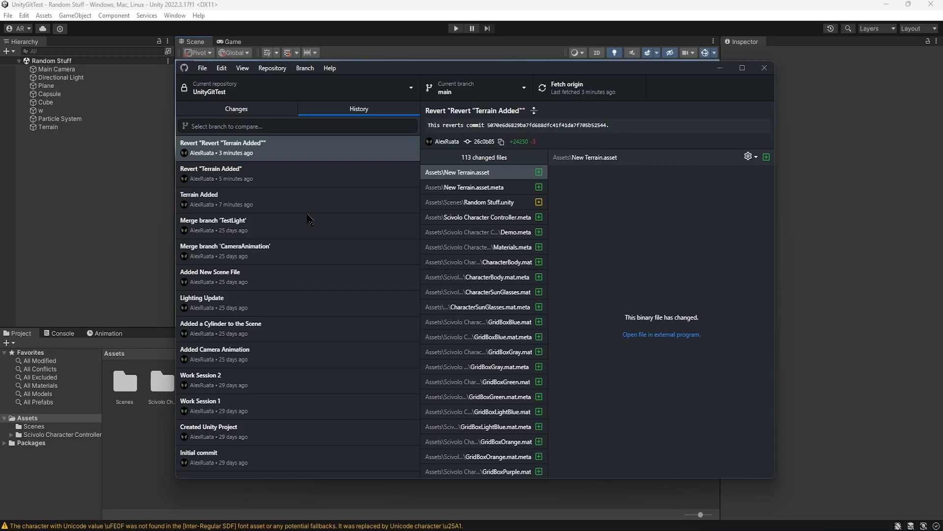
Step: Review the Terrain Added commits, check out TestLight_Completed and CameraAnimation_Completed to compare their histories, and return to the main branch
click(298, 178)
click(299, 196)
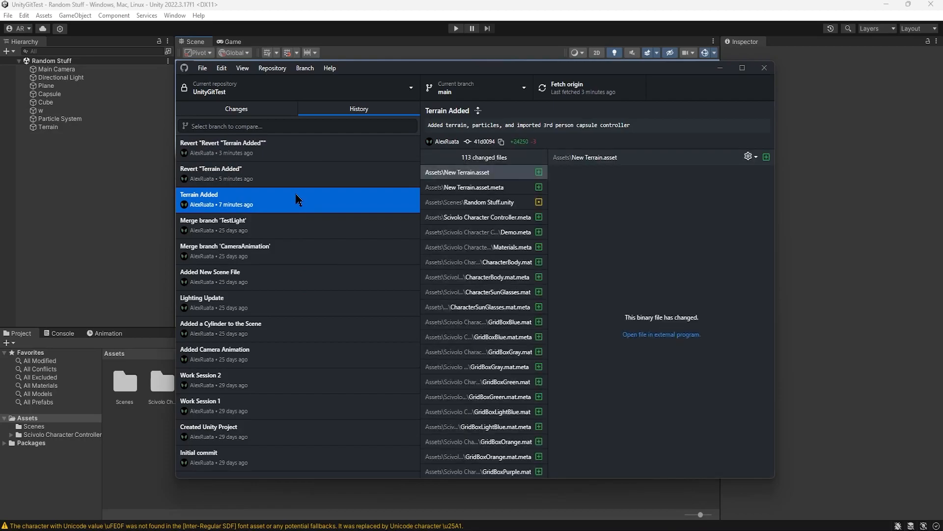
click(455, 94)
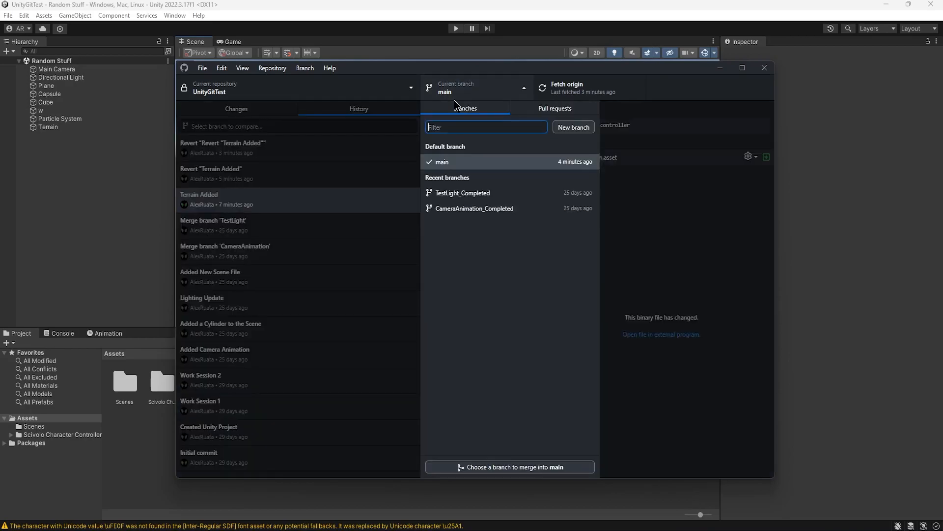
click(466, 193)
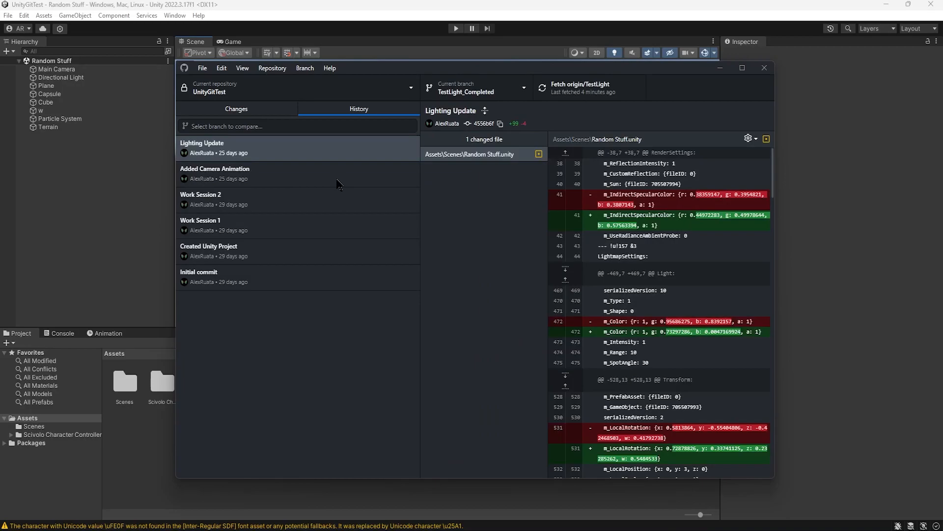
click(469, 92)
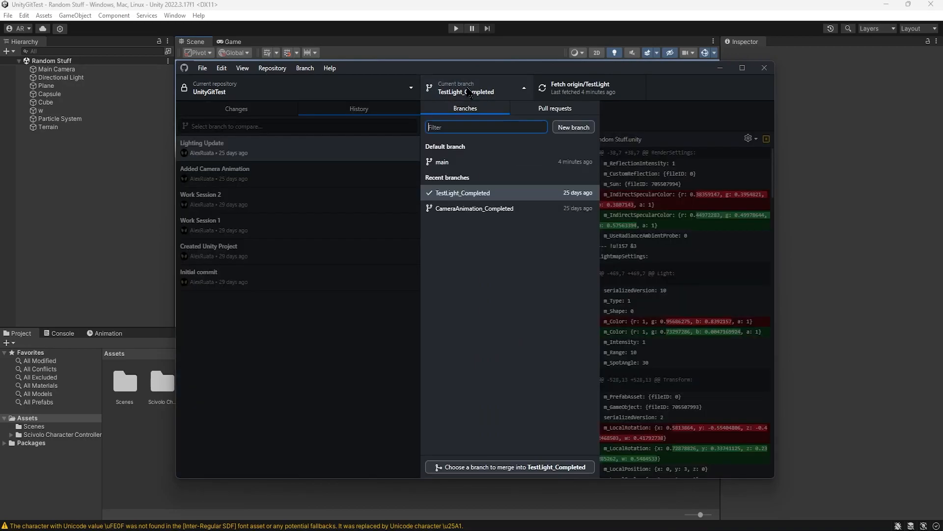
click(474, 208)
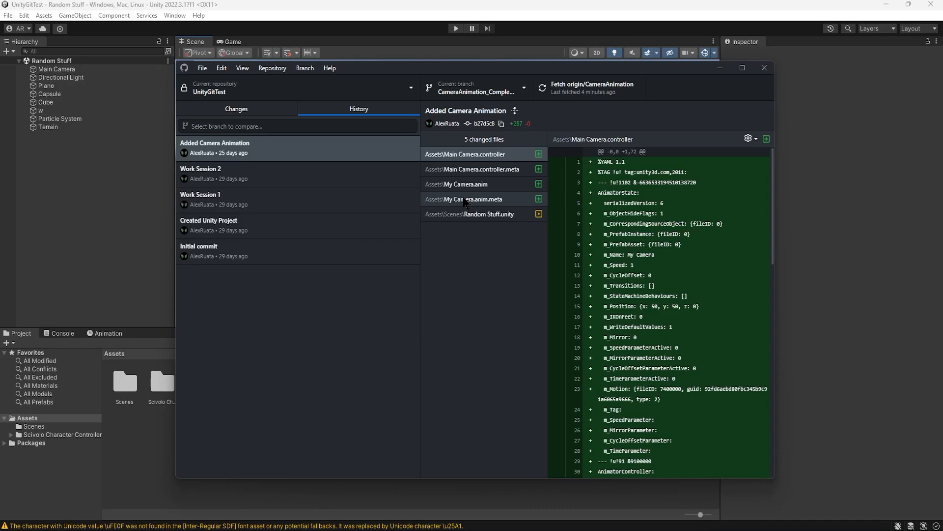
click(479, 96)
click(469, 162)
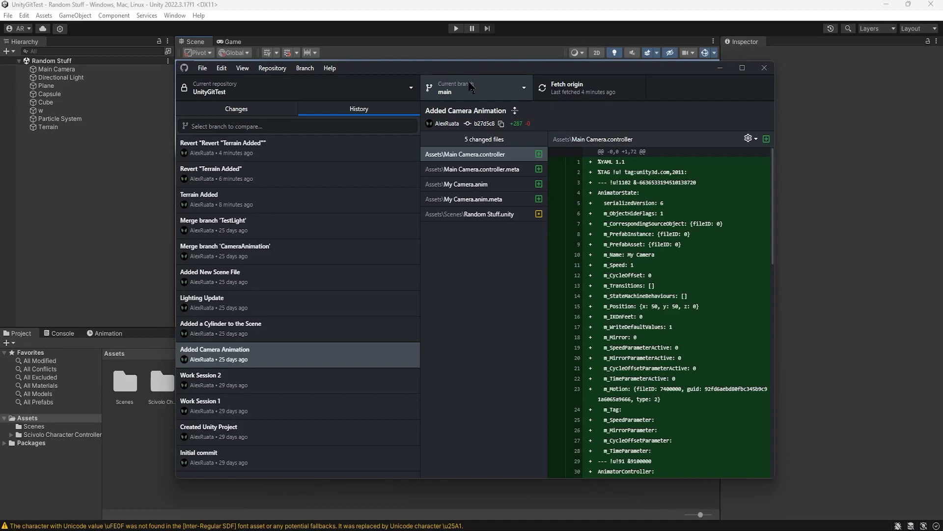
Step: Examine main's uncommitted changes, the available branches and the newest revert commit in the history
click(240, 110)
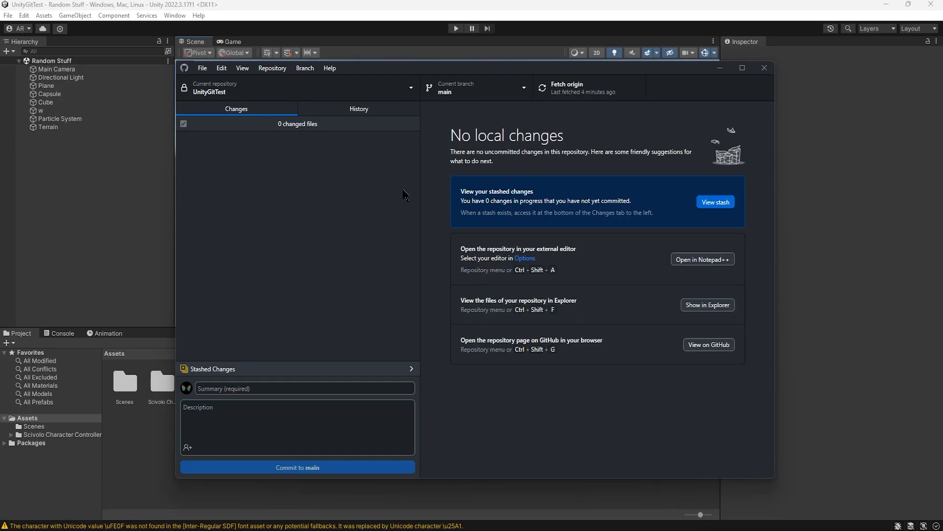
click(502, 87)
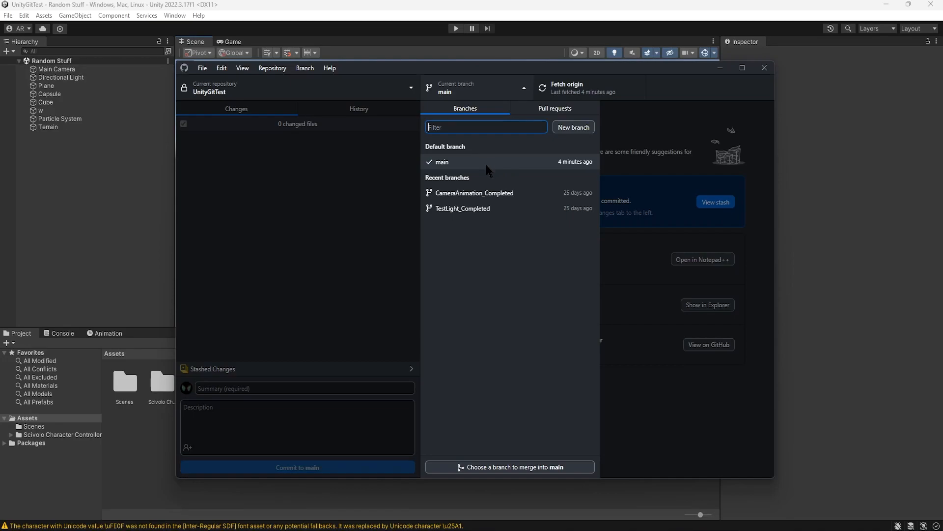
click(331, 183)
click(359, 108)
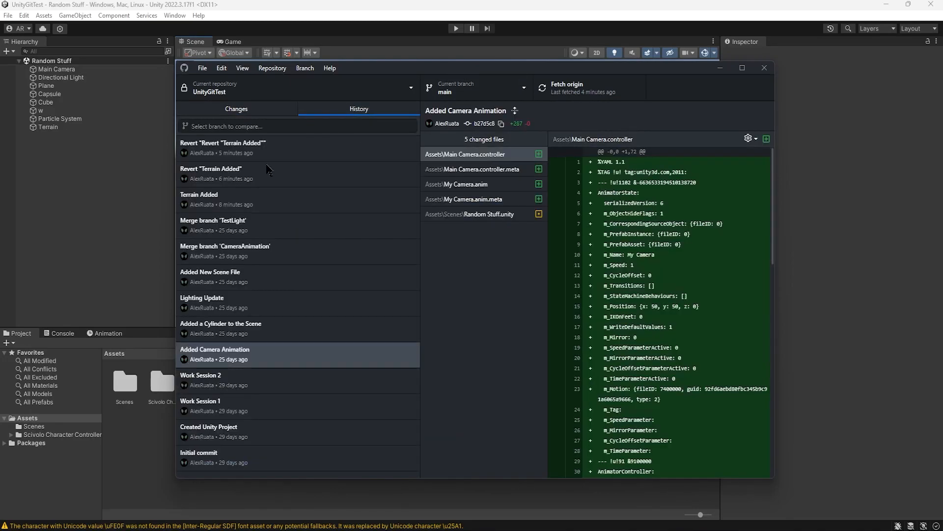
right_click(275, 143)
click(267, 147)
click(258, 111)
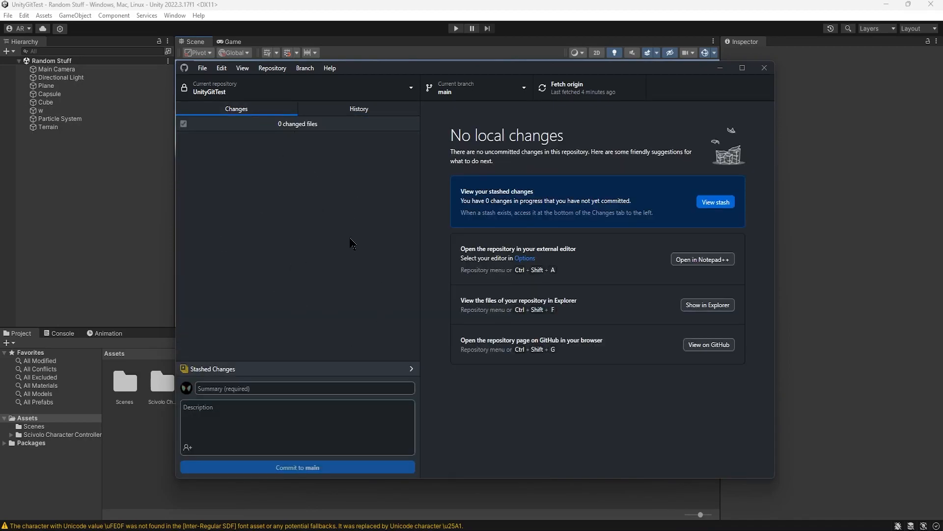
click(369, 109)
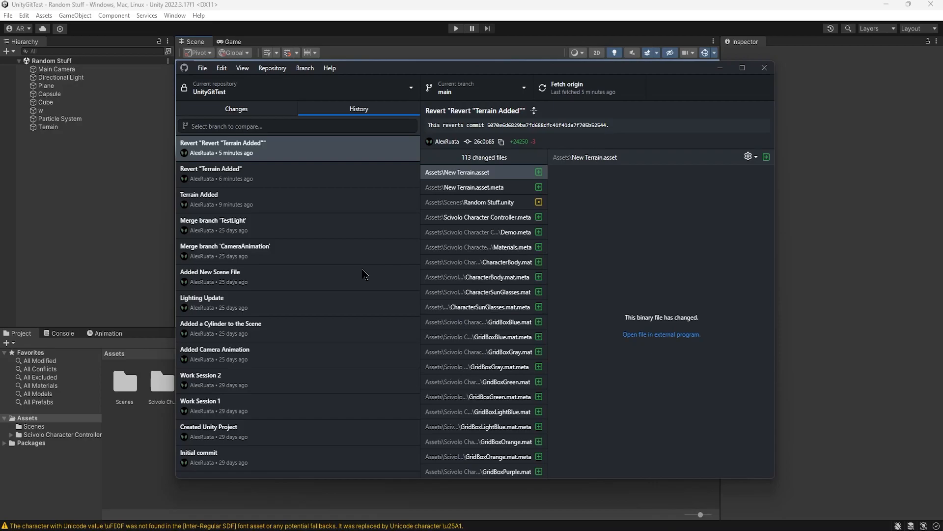
Step: Review main's working changes and commit history again, keeping main as the current branch
click(273, 109)
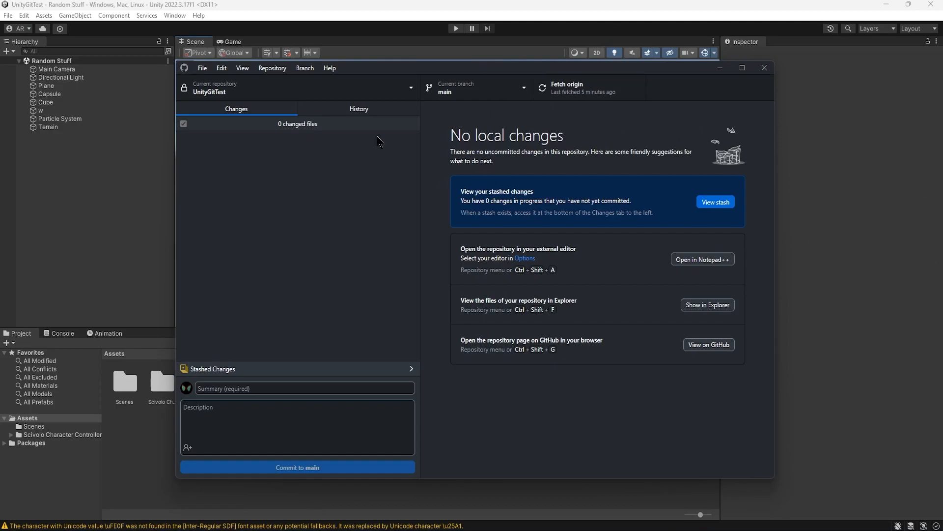
click(452, 86)
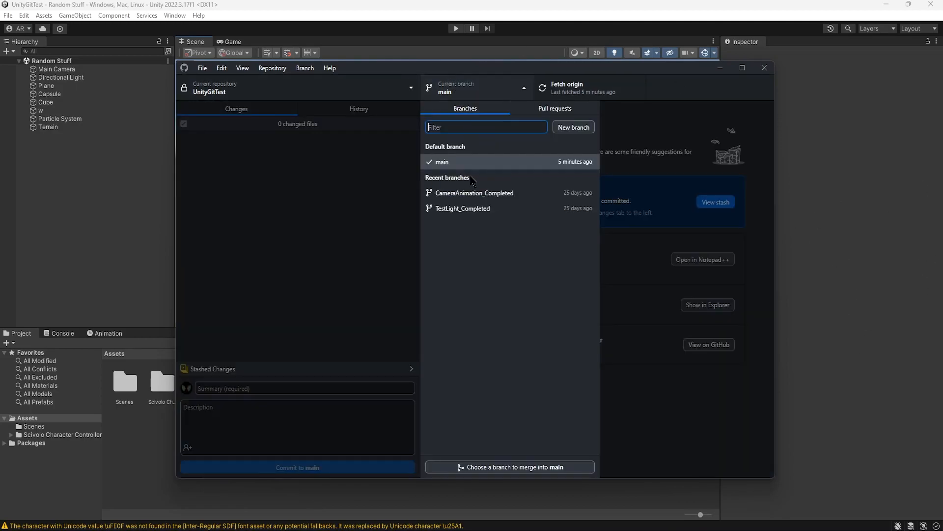
click(440, 161)
click(363, 110)
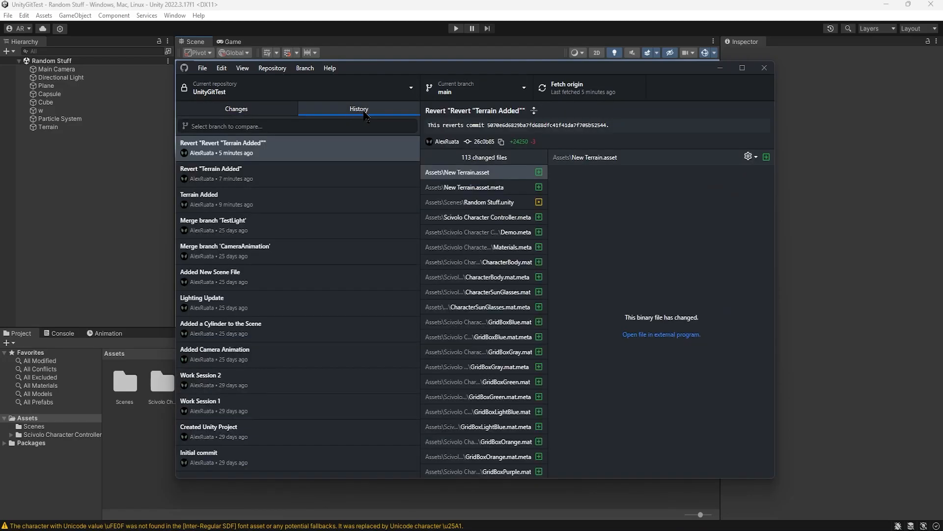
click(284, 114)
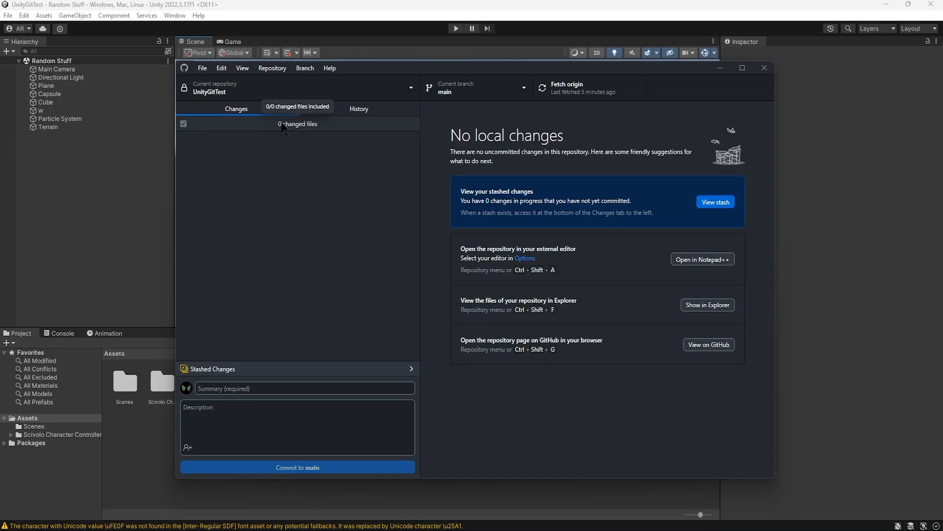
click(448, 90)
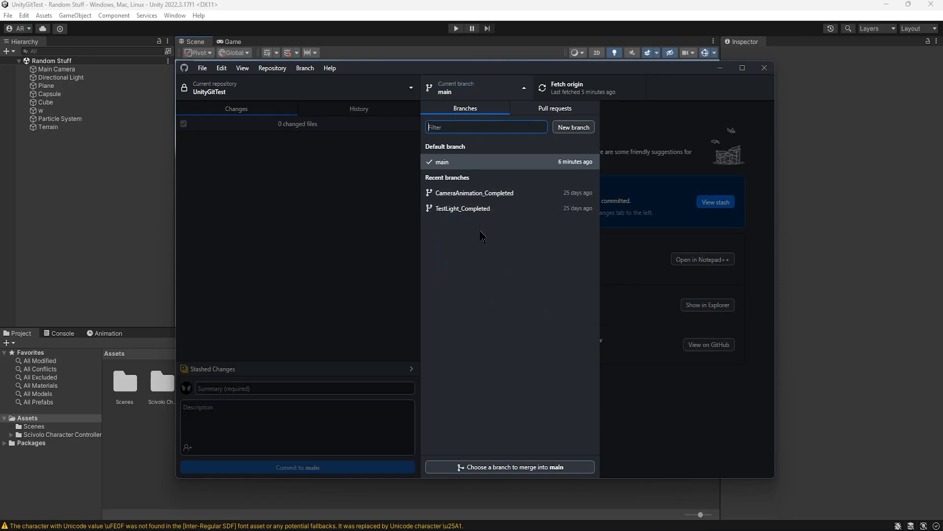
click(294, 235)
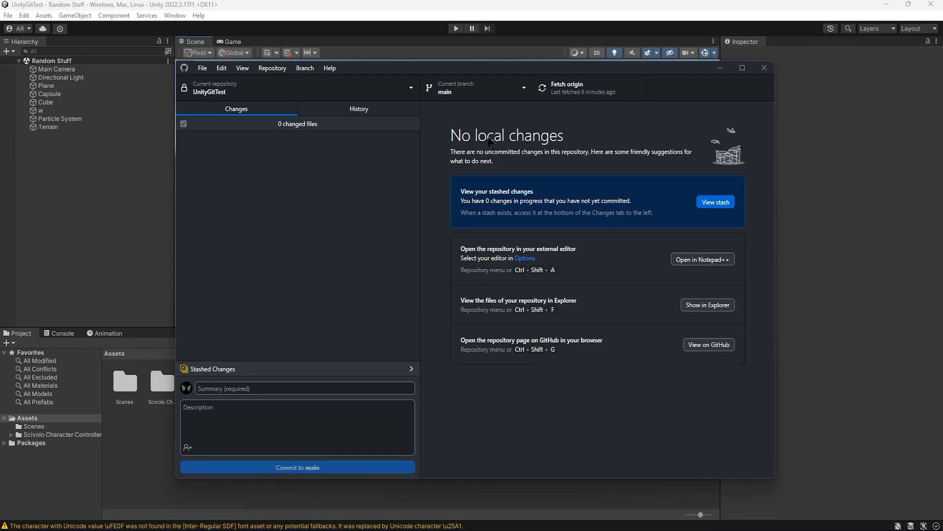
drag(536, 68, 531, 69)
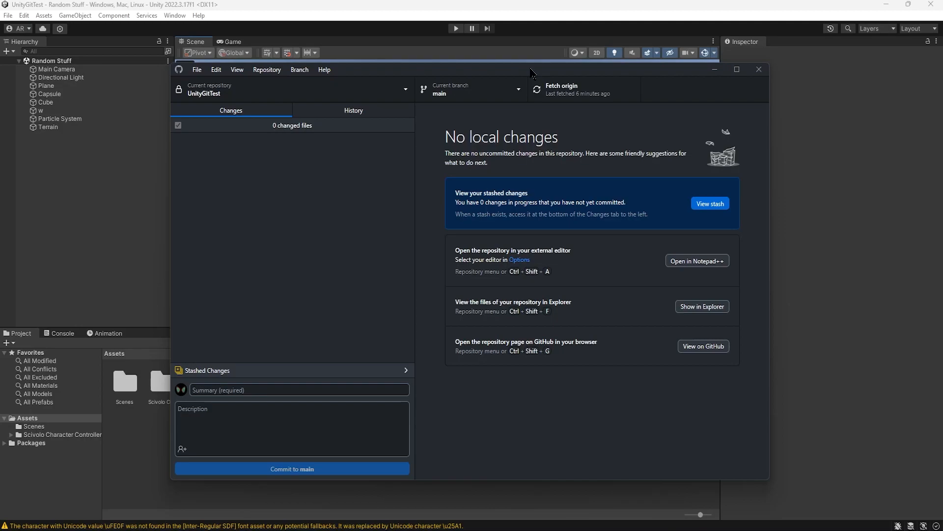
drag(530, 70, 531, 68)
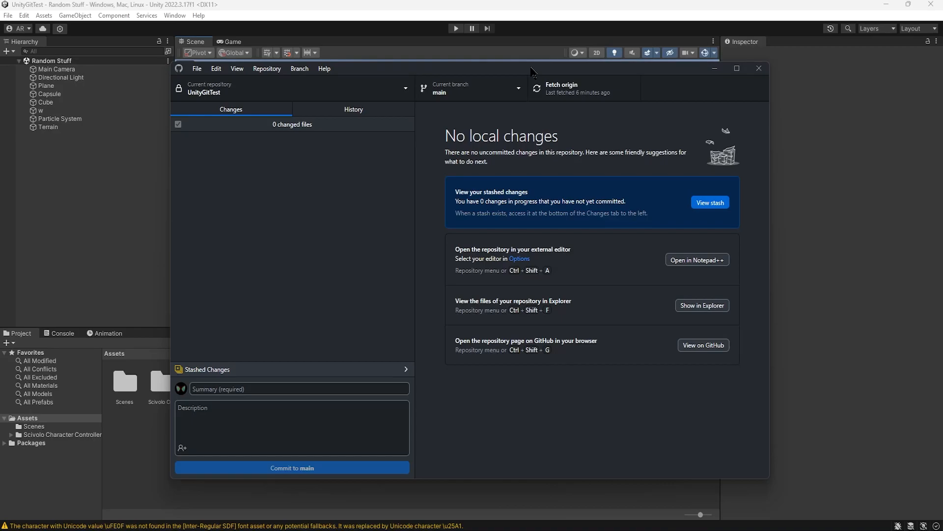
drag(531, 69, 528, 66)
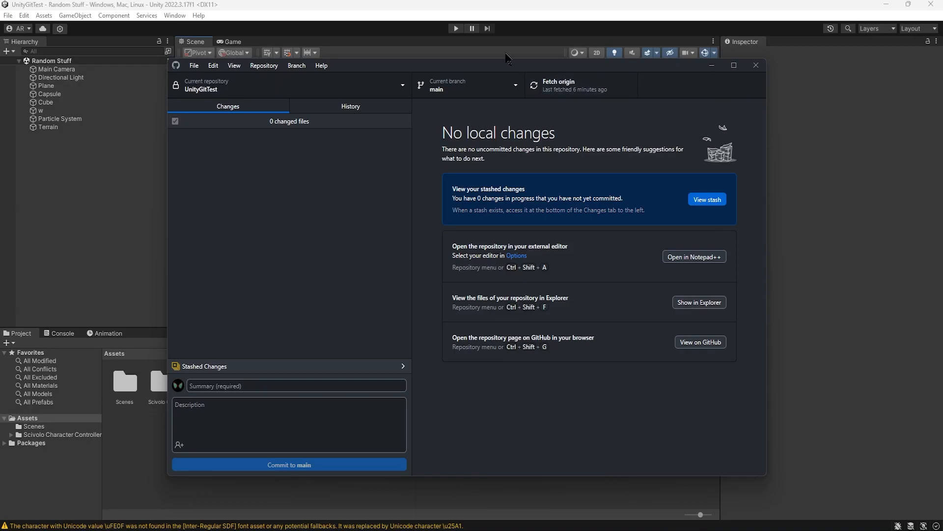
Step: Check the history and uncommitted changes, look at the Random Stuff scene in Unity, and return to GitHub Desktop
click(372, 112)
click(245, 108)
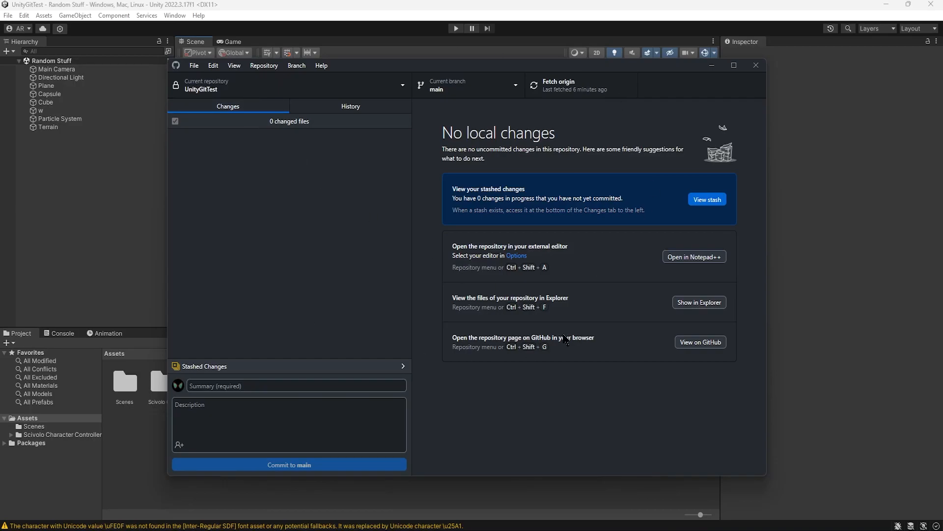
click(821, 207)
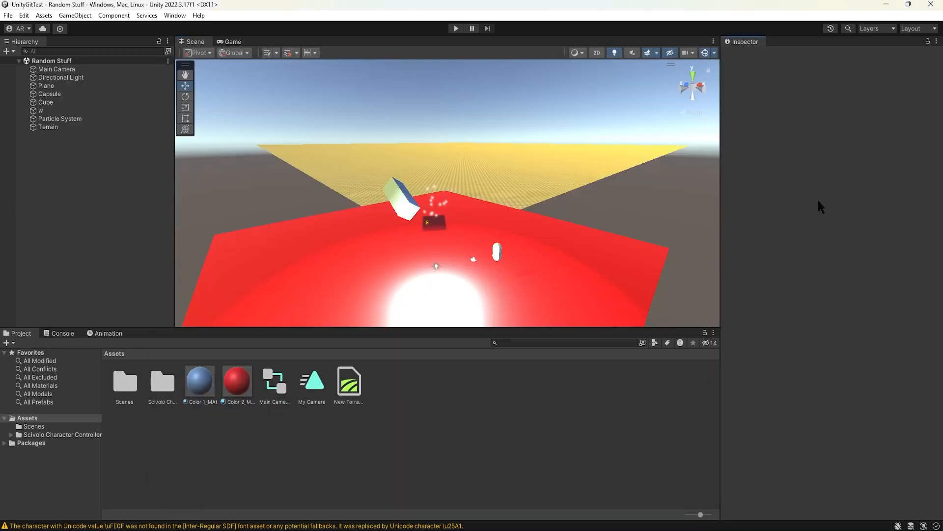
key(alt+Tab)
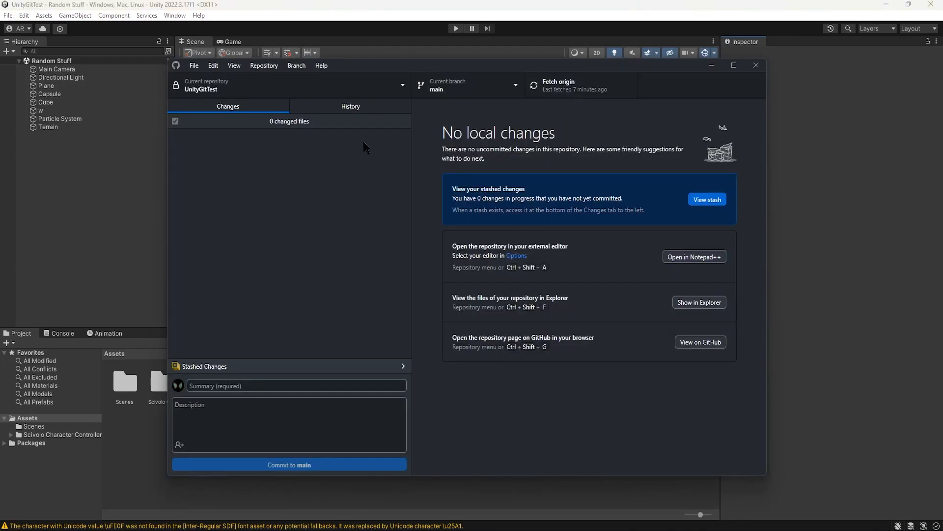
Step: Look over the branch list and uncommitted changes, ending on the commit history of main
click(437, 89)
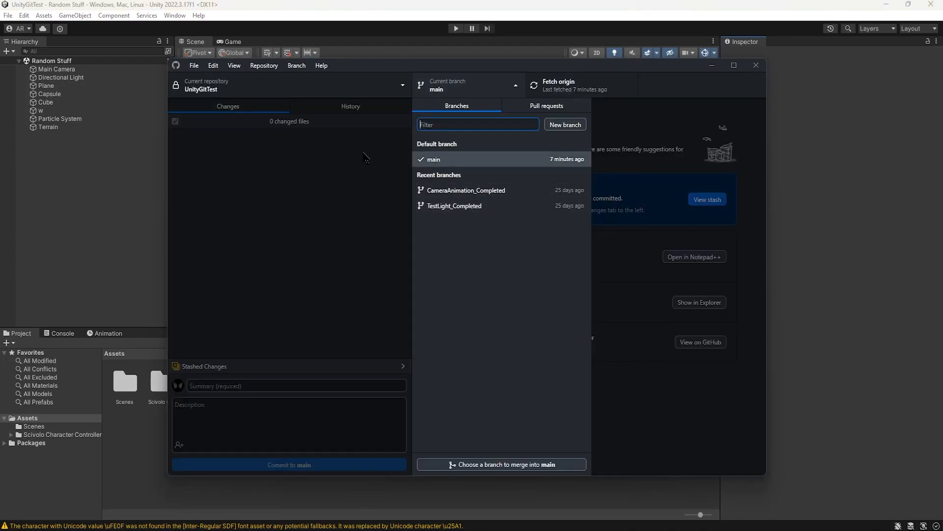
click(366, 160)
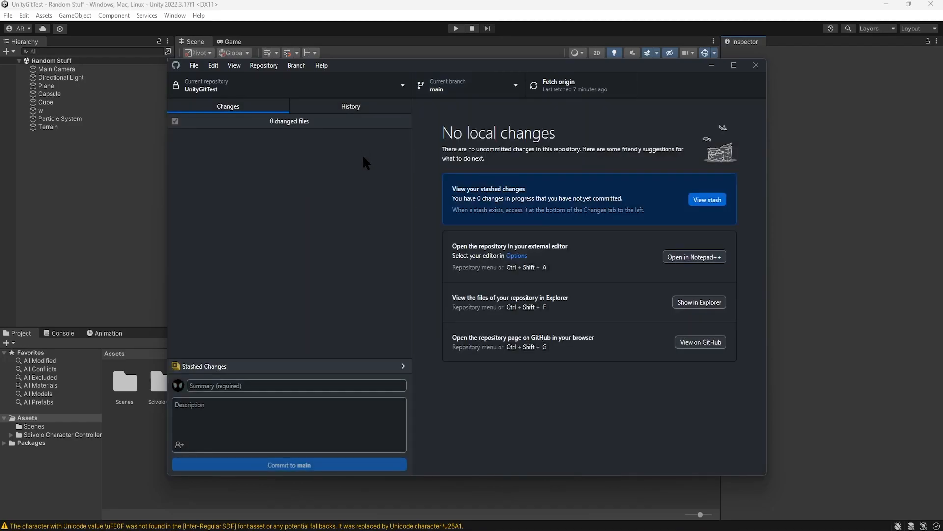
click(386, 110)
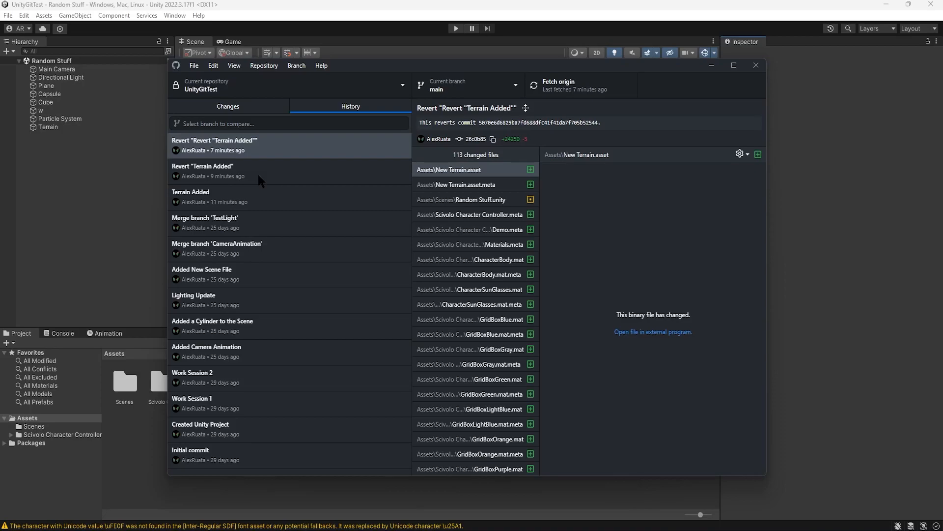
click(242, 109)
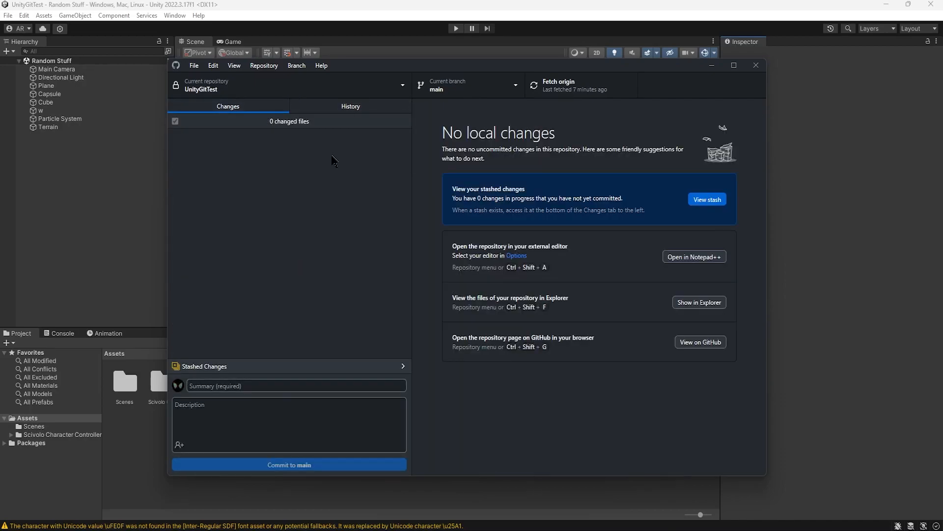
click(352, 109)
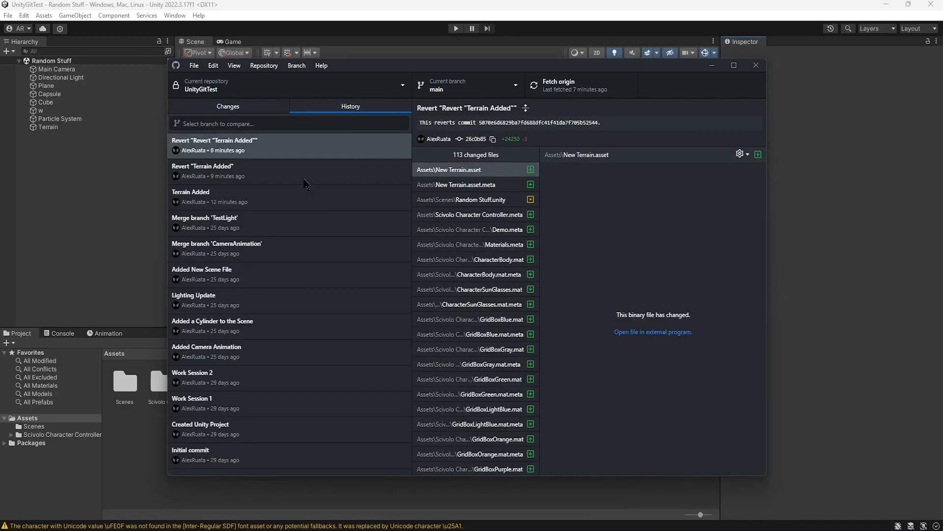